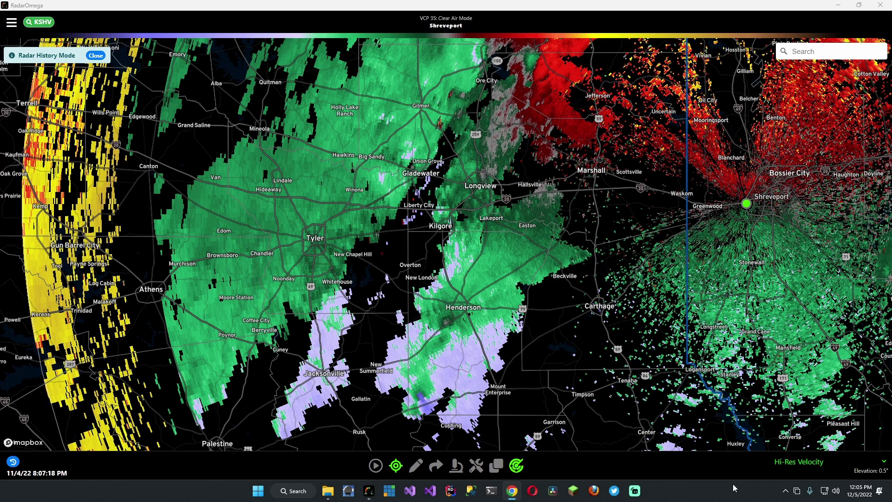
Step: Switch the radar product to Hi-Res Reflectivity and bring up the storms over northeast Texas
left_click(778, 467)
left_click(762, 335)
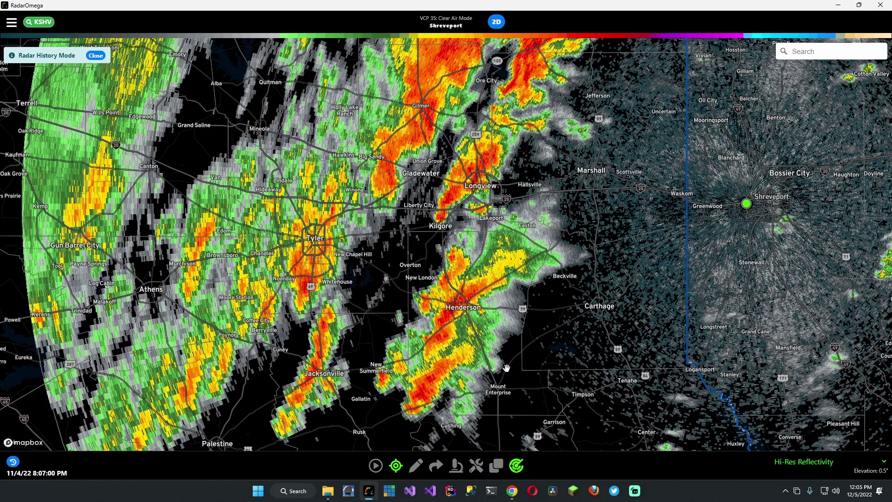
left_click_drag(471, 315, 406, 335)
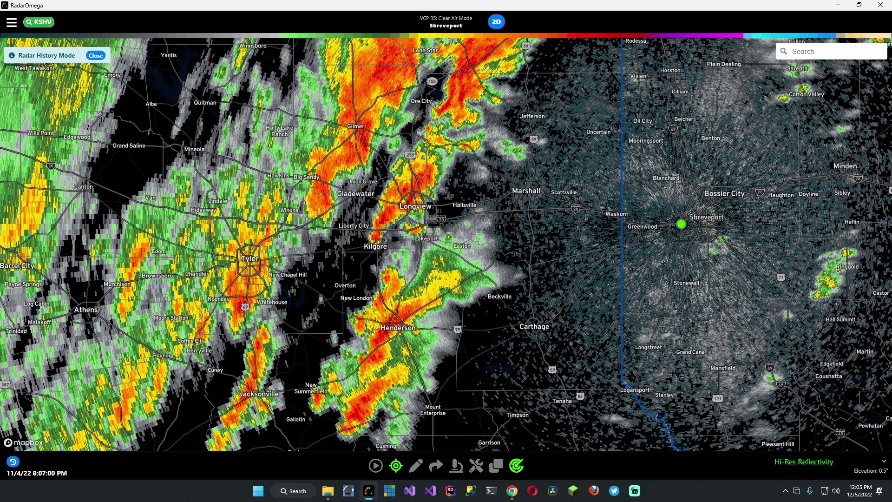
mouse_move(326, 65)
left_mouse_down()
mouse_move(74, 334)
mouse_move(195, 391)
mouse_move(435, 172)
mouse_move(331, 55)
mouse_move(83, 335)
mouse_move(282, 193)
mouse_move(217, 249)
mouse_move(246, 224)
mouse_move(117, 253)
left_mouse_up()
mouse_move(398, 261)
left_mouse_down()
mouse_move(338, 329)
mouse_move(333, 412)
mouse_move(467, 337)
mouse_move(462, 271)
left_mouse_up()
Step: Circle New Boston and draw the storm path between it and Noonday on the reflectivity map, then clear the drawing
mouse_move(476, 89)
left_mouse_down()
mouse_move(425, 119)
mouse_move(374, 197)
mouse_move(371, 240)
mouse_move(478, 183)
mouse_move(484, 111)
mouse_move(453, 103)
left_mouse_up()
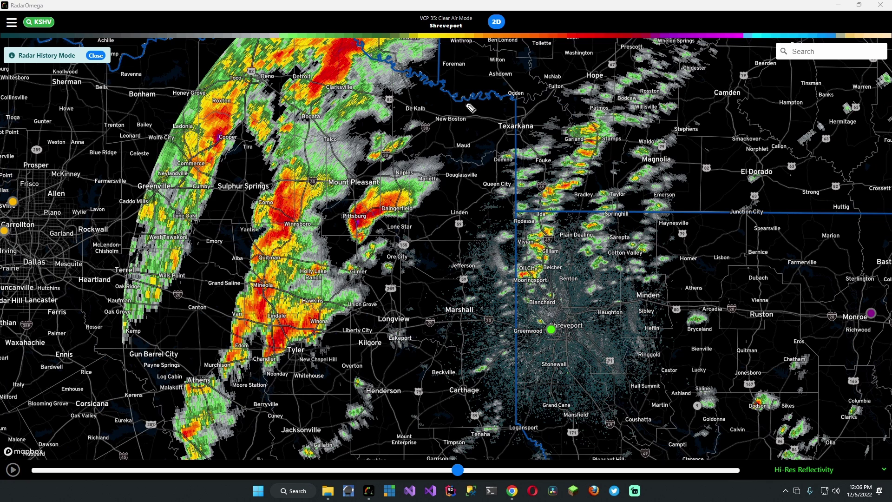
mouse_move(469, 108)
left_mouse_down()
mouse_move(414, 127)
mouse_move(471, 142)
mouse_move(458, 103)
mouse_move(428, 102)
mouse_move(432, 150)
mouse_move(364, 239)
mouse_move(274, 385)
left_mouse_up()
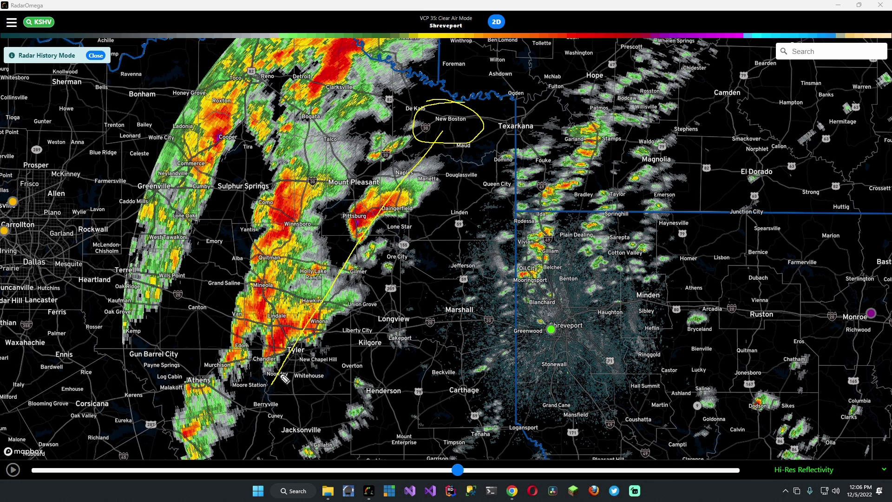
left_click_drag(381, 209, 341, 237)
left_click_drag(389, 209, 391, 274)
key("Escape")
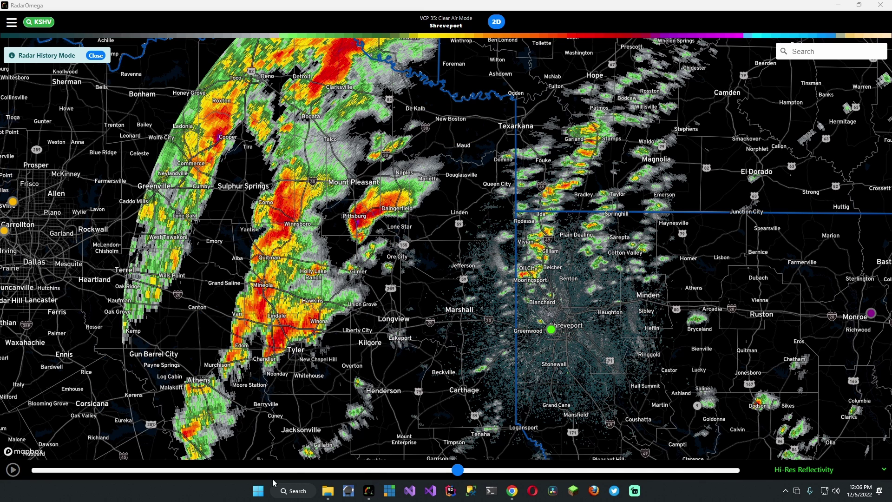
Step: Step the radar history back to 6:30:53 PM and circle the storm around Pittsburg and Daingerfield
mouse_move(458, 470)
left_mouse_down()
mouse_move(425, 474)
mouse_move(451, 470)
left_mouse_up()
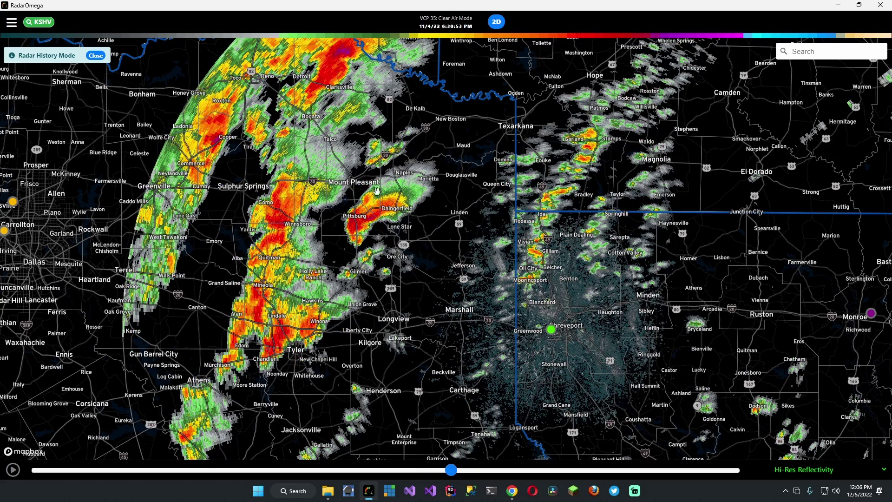
key("ctrl+2")
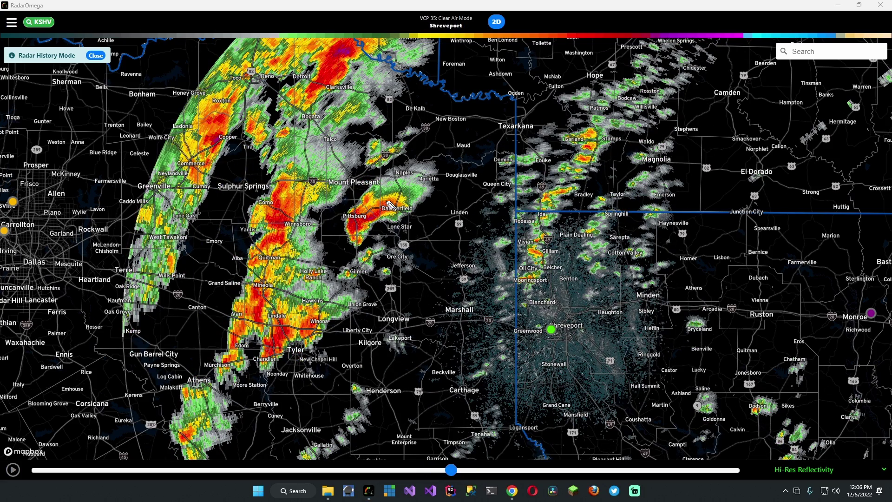
mouse_move(390, 187)
left_mouse_down()
mouse_move(338, 198)
mouse_move(340, 240)
mouse_move(409, 239)
mouse_move(412, 197)
mouse_move(360, 193)
left_mouse_up()
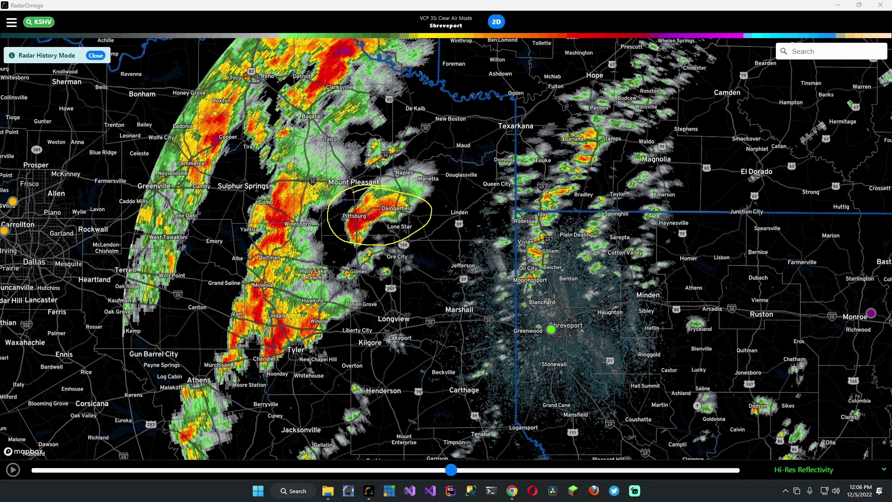
Step: Rewind to the early storm at Tyler, mark it and its northeast track past New Boston, and clear the drawings
left_click_drag(450, 469, 228, 483)
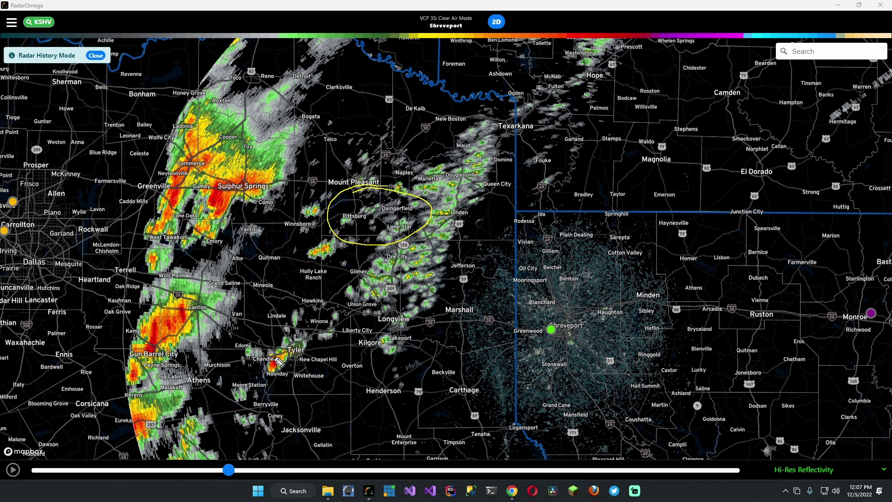
mouse_move(269, 343)
left_mouse_down()
mouse_move(325, 367)
mouse_move(251, 344)
mouse_move(314, 374)
mouse_move(310, 347)
mouse_move(401, 197)
mouse_move(481, 91)
left_mouse_up()
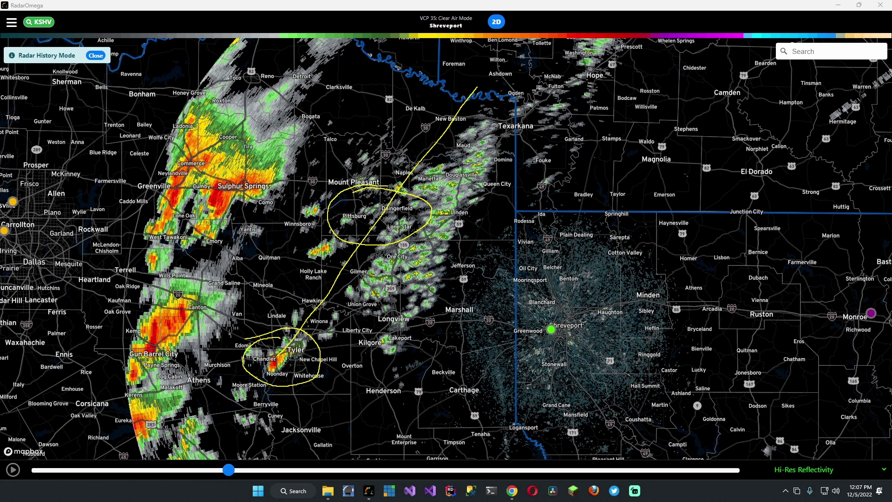
key("Escape")
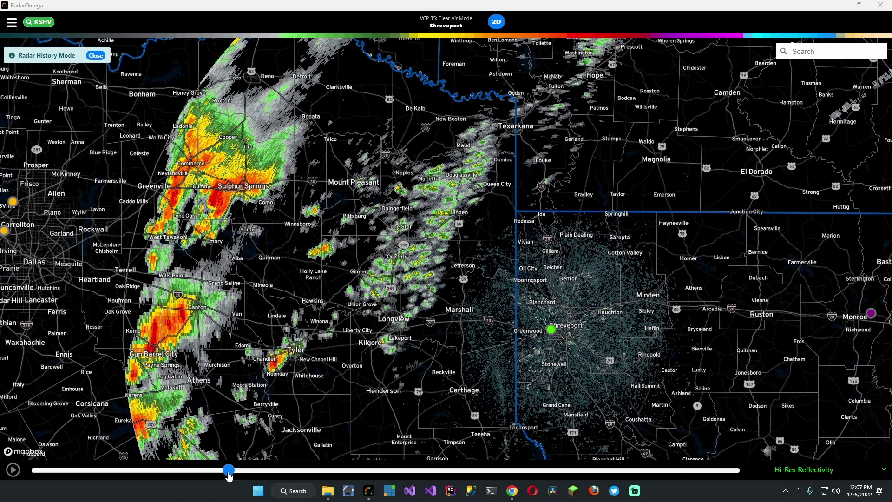
Step: Advance the radar history to 6:14:45 PM and switch the product to Hi-Res Velocity
left_click_drag(229, 470, 401, 428)
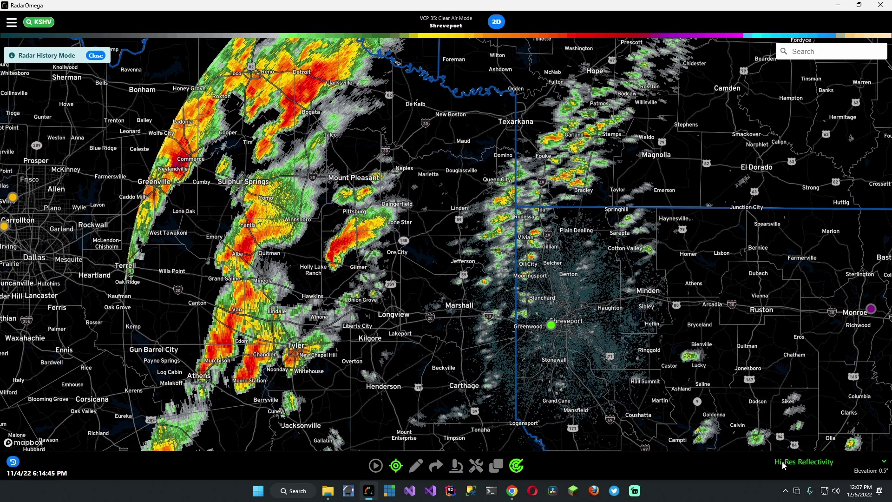
left_click(809, 464)
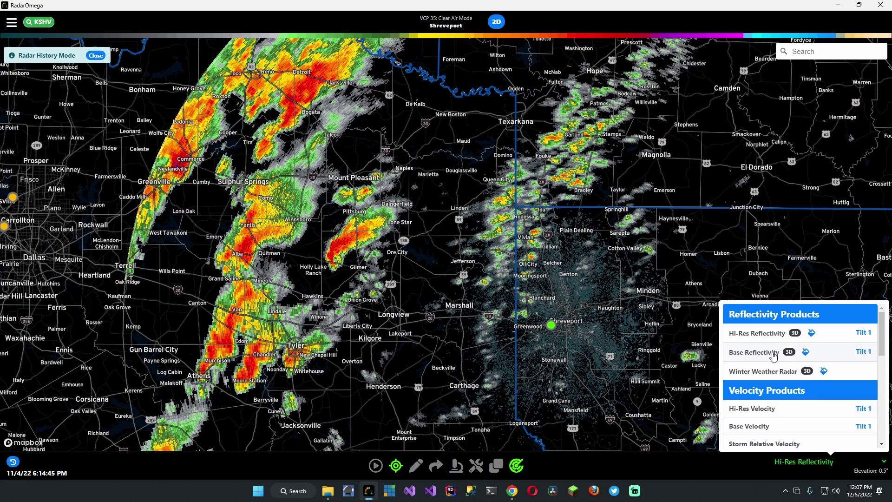
left_click(752, 413)
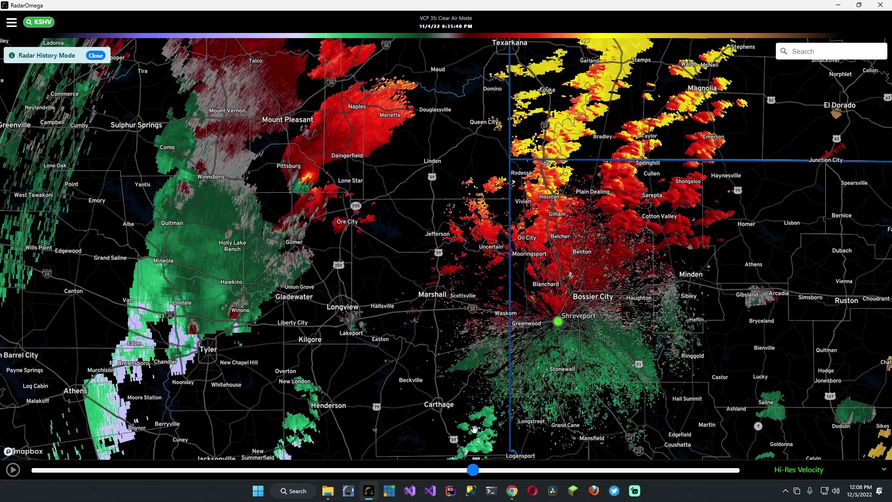
Step: Rewind the velocity history, circle the area between Holly Lake Ranch and Gilmer, and draw a track northeast past Marietta
left_click_drag(473, 428, 378, 435)
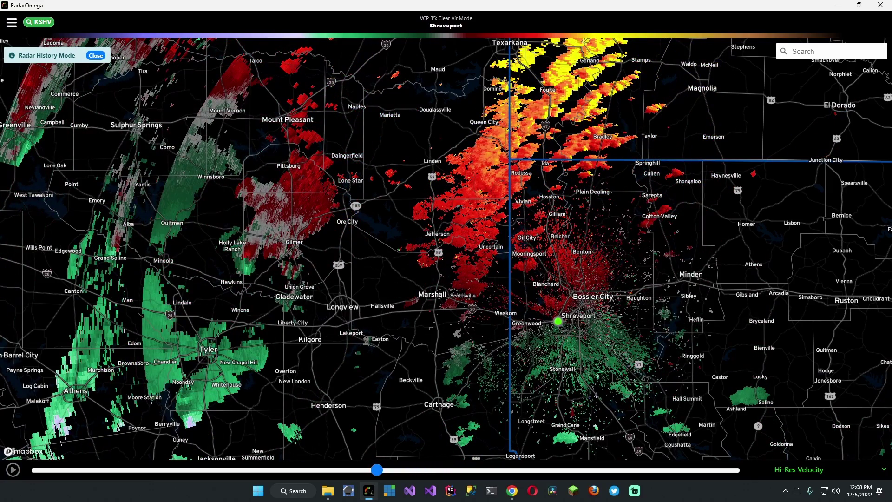
key("ctrl+2")
mouse_move(260, 208)
left_mouse_down()
mouse_move(225, 266)
mouse_move(298, 205)
mouse_move(226, 223)
left_mouse_up()
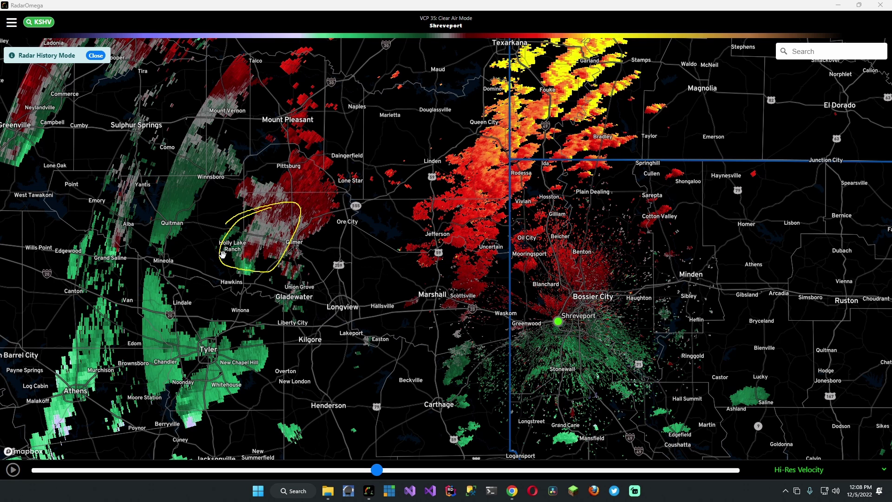
mouse_move(252, 250)
left_mouse_down()
mouse_move(427, 80)
mouse_move(444, 47)
left_mouse_up()
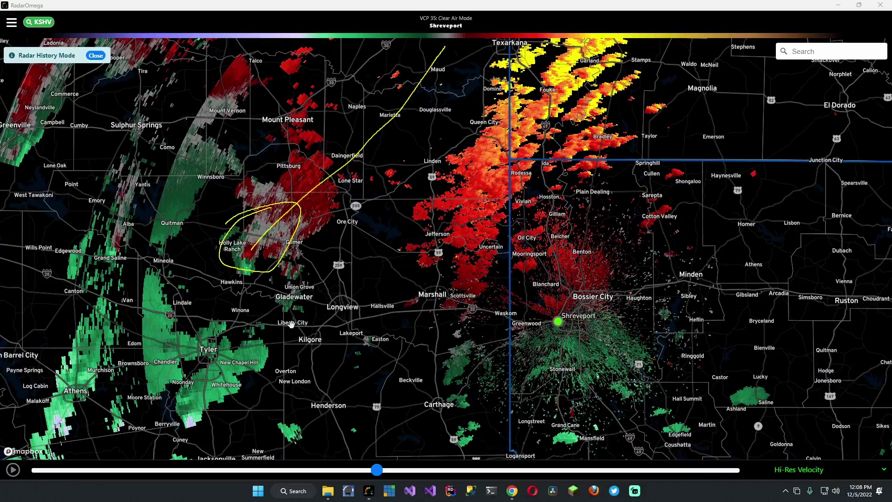
Step: Advance the velocity history to 6:19:21 PM and examine the storm between Pittsburg and Gilmer up close near Enon
left_click_drag(377, 470, 555, 470)
left_click_drag(559, 433, 424, 444)
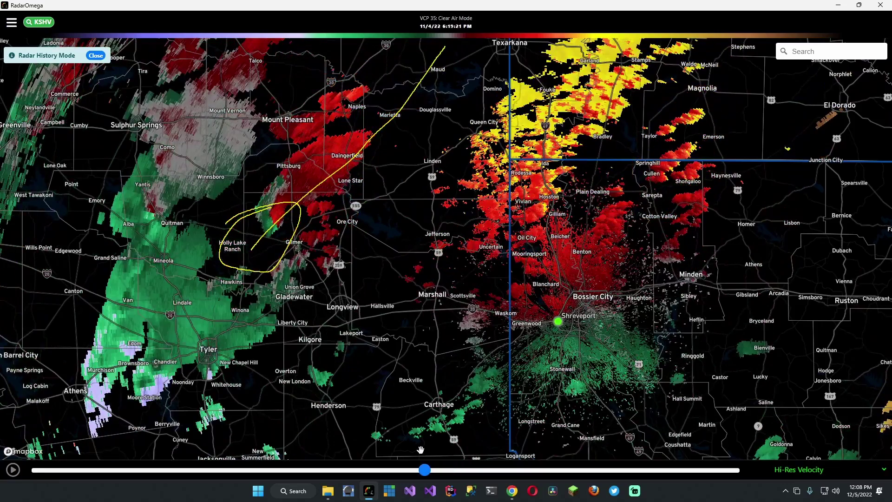
scroll(273, 226, "up", 5)
scroll(272, 226, "up", 2)
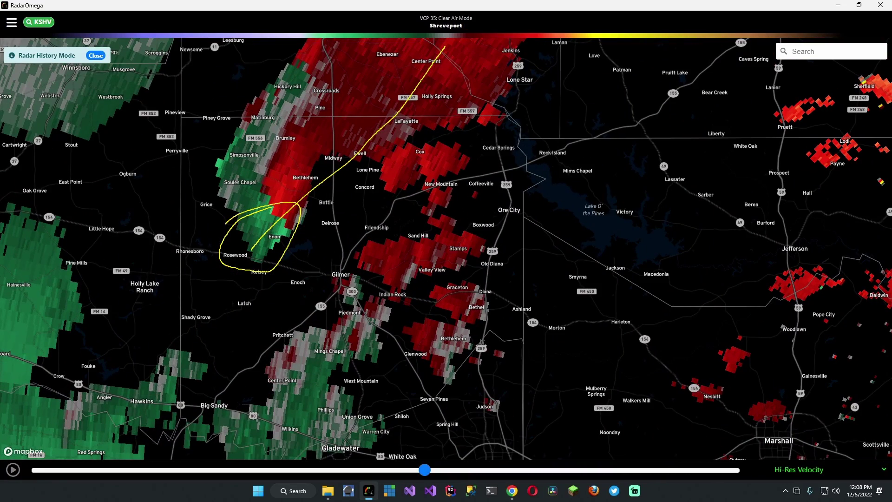
left_click_drag(335, 202, 242, 328)
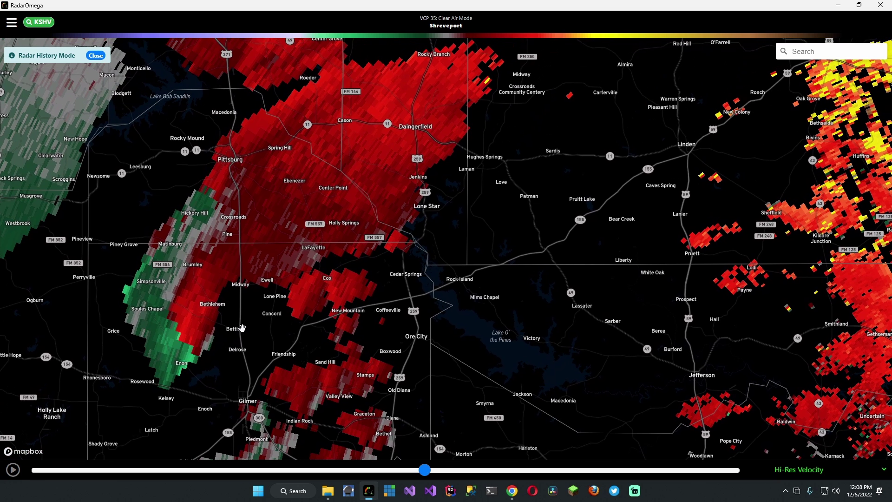
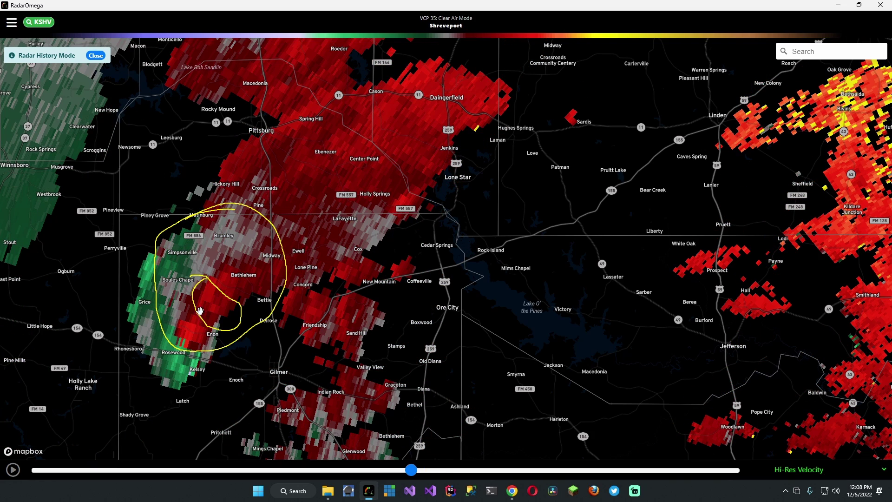
mouse_move(202, 307)
left_mouse_down()
mouse_move(164, 332)
mouse_move(221, 300)
mouse_move(234, 273)
mouse_move(229, 285)
left_mouse_up()
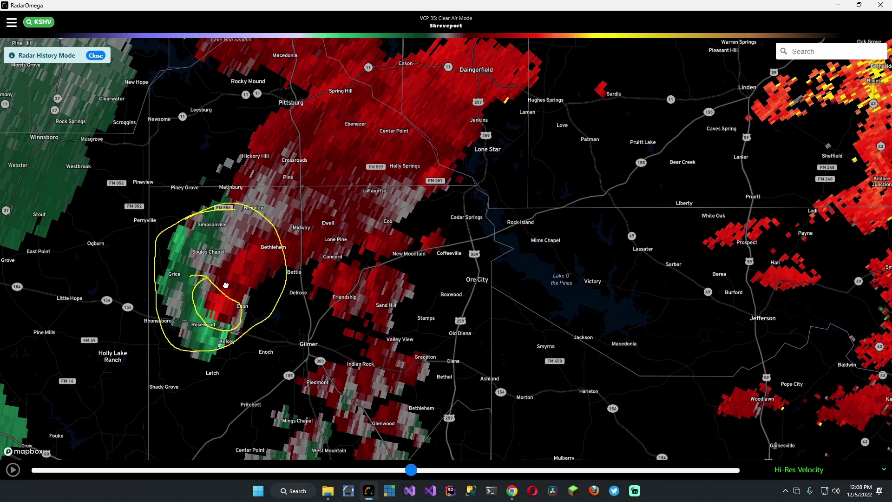
Step: Advance the velocity history until the storm reaches Midway, outline its strong red and yellow velocities, and clear the drawings
left_click_drag(411, 473, 452, 466)
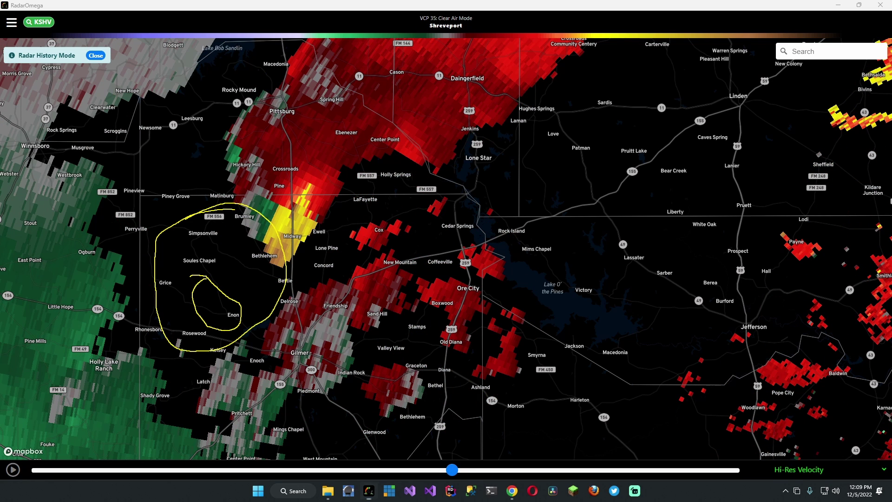
key("Escape")
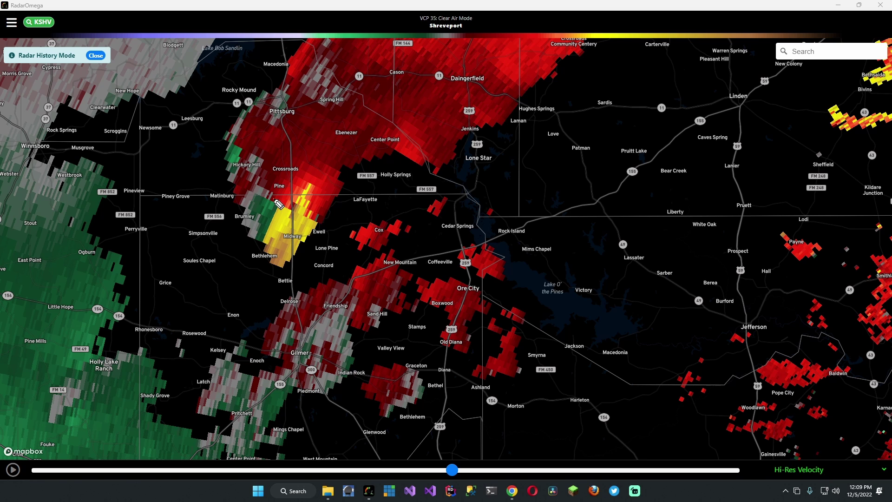
mouse_move(274, 199)
left_mouse_down()
mouse_move(295, 176)
mouse_move(328, 165)
mouse_move(338, 177)
mouse_move(330, 210)
mouse_move(321, 219)
mouse_move(271, 220)
mouse_move(264, 256)
mouse_move(289, 263)
mouse_move(319, 224)
left_mouse_up()
mouse_move(309, 190)
left_mouse_down()
mouse_move(290, 200)
mouse_move(282, 227)
mouse_move(311, 223)
mouse_move(319, 206)
mouse_move(309, 188)
mouse_move(289, 203)
mouse_move(287, 226)
mouse_move(317, 219)
mouse_move(325, 197)
mouse_move(299, 194)
left_mouse_up()
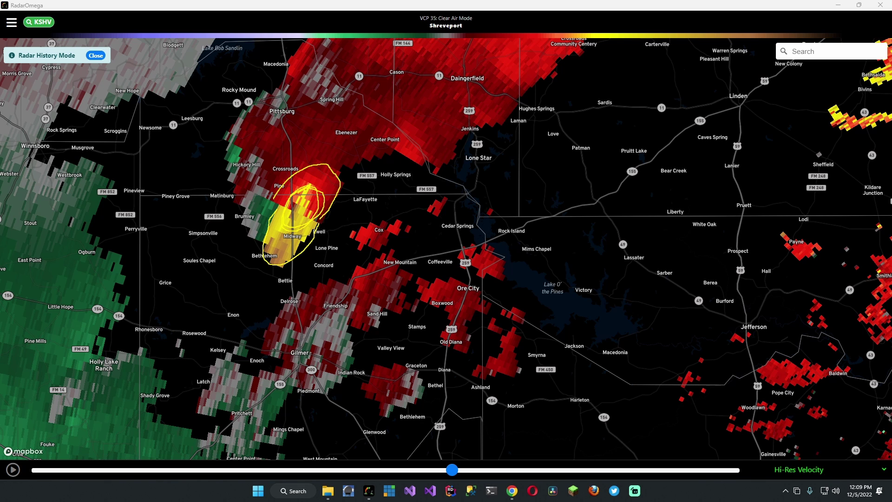
key("Escape")
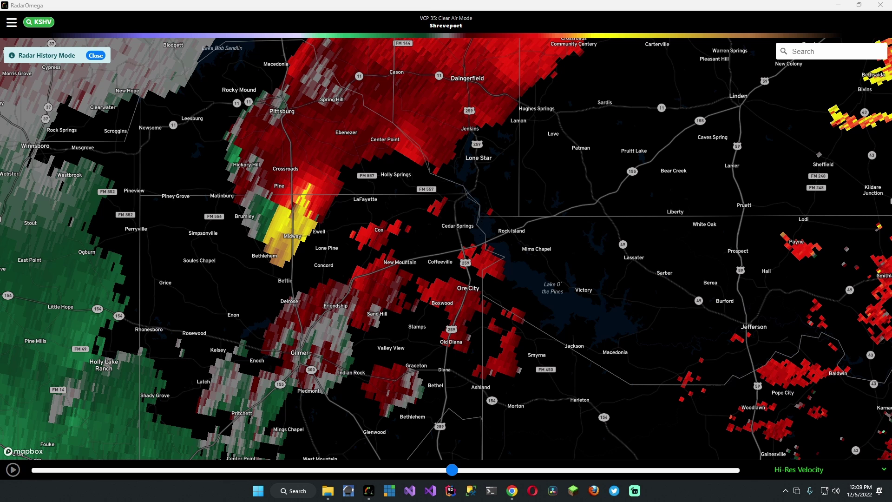
Step: Follow the storm forward in the velocity history to Naples and Omaha, circle the velocity signature there, and clear the drawing
left_click_drag(452, 470, 501, 453)
left_click_drag(502, 282, 371, 490)
left_click_drag(504, 472, 554, 437)
left_click_drag(502, 269, 496, 327)
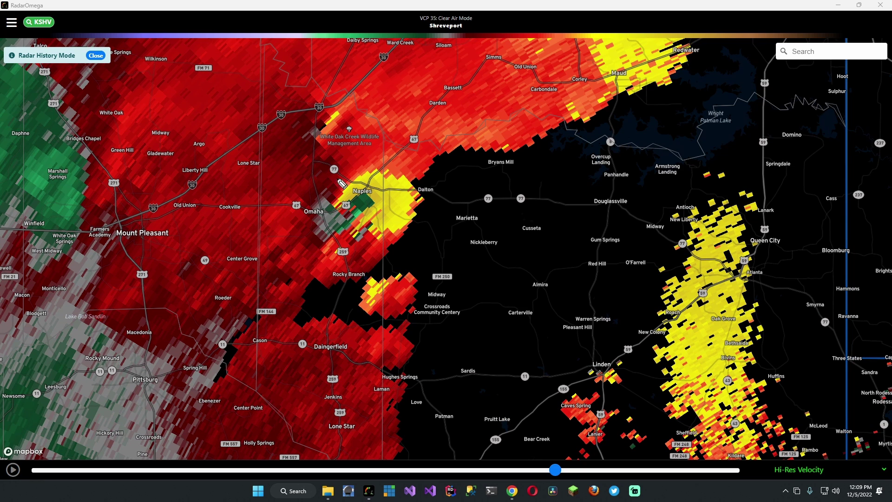
mouse_move(360, 173)
left_mouse_down()
mouse_move(311, 204)
mouse_move(323, 264)
mouse_move(408, 217)
mouse_move(390, 164)
mouse_move(332, 183)
mouse_move(323, 213)
mouse_move(337, 228)
mouse_move(377, 202)
mouse_move(331, 209)
mouse_move(317, 263)
mouse_move(362, 264)
mouse_move(376, 235)
mouse_move(369, 222)
mouse_move(371, 233)
mouse_move(378, 220)
mouse_move(346, 241)
mouse_move(339, 234)
mouse_move(330, 266)
mouse_move(423, 188)
mouse_move(344, 188)
left_mouse_up()
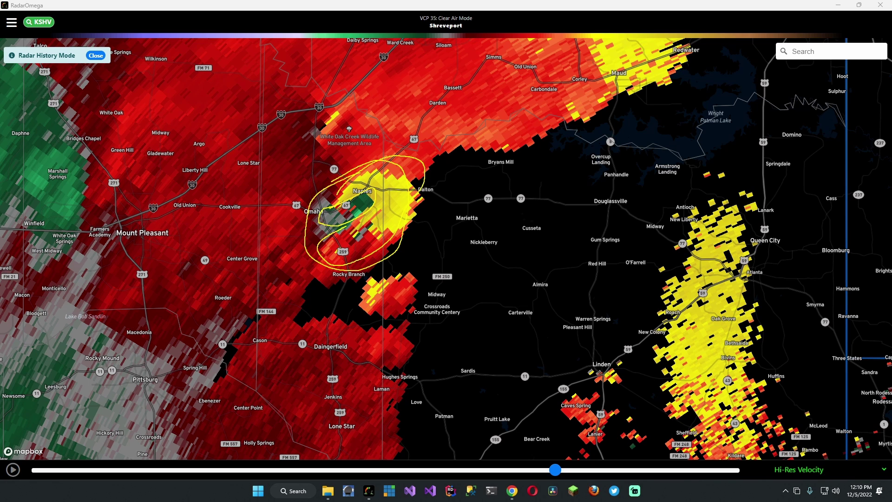
key("Escape")
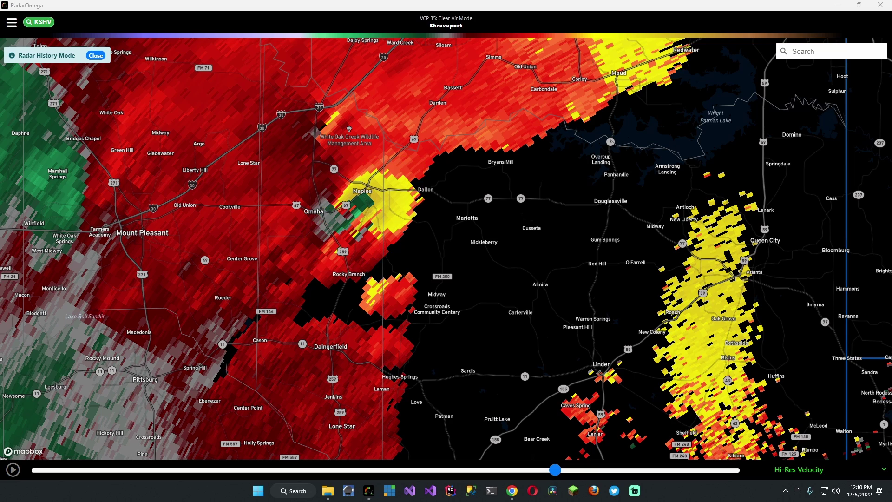
Step: Advance the velocity history past Naples until the storm is between Siloam and Old Salem, and mark its velocity signature
left_click_drag(556, 471, 575, 470)
left_click_drag(507, 203, 447, 333)
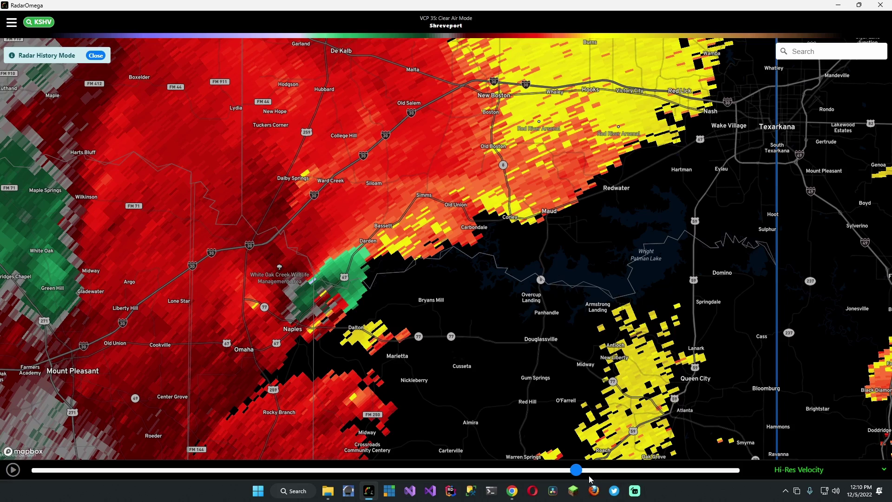
left_click_drag(576, 470, 612, 472)
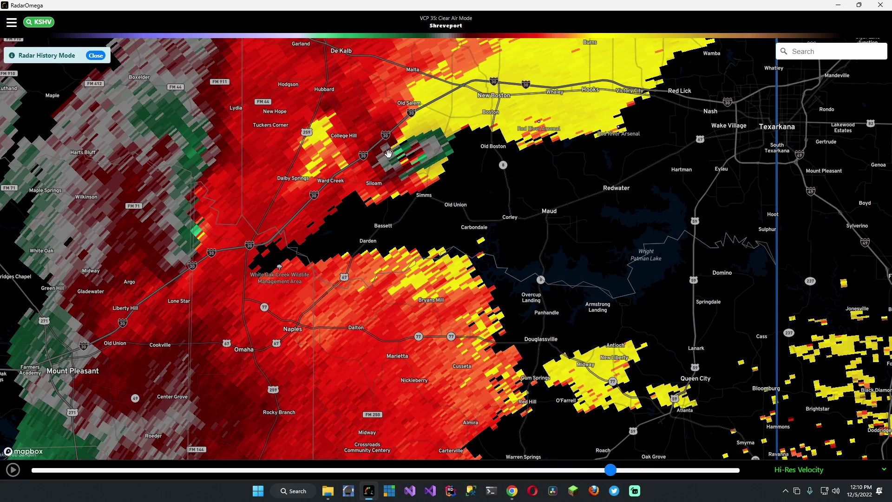
key("ctrl+2")
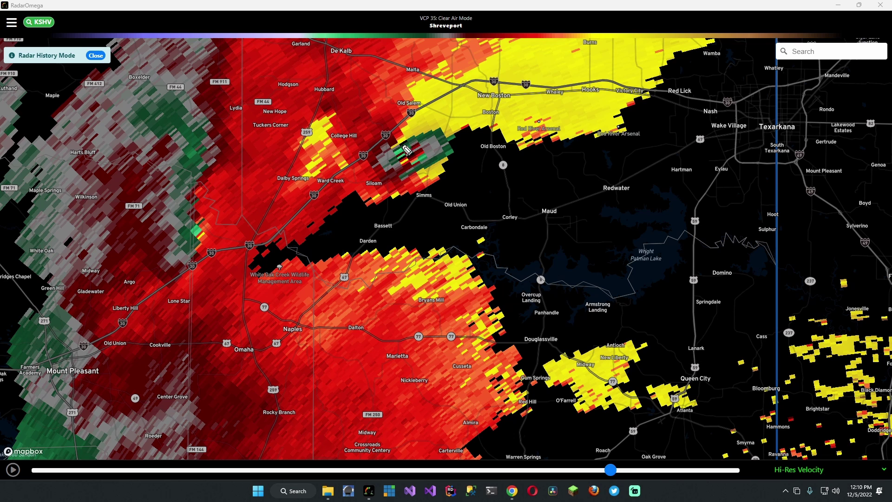
mouse_move(396, 139)
left_mouse_down()
mouse_move(392, 176)
mouse_move(433, 163)
mouse_move(412, 129)
mouse_move(390, 136)
mouse_move(387, 155)
left_mouse_up()
Step: Examine the wider velocity field around Texarkana and Shreveport, and return close to the velocity signature between Siloam and Old Salem
left_click_drag(806, 275, 528, 221)
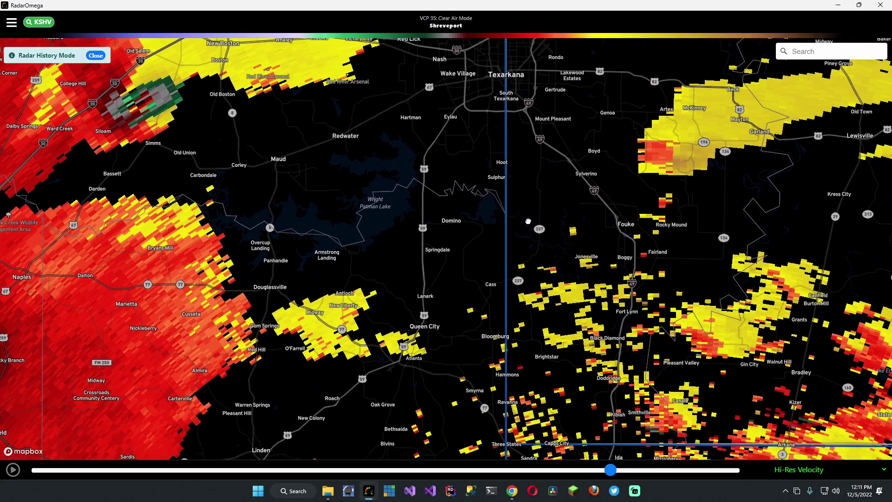
left_click_drag(758, 271, 597, 250)
scroll(597, 250, "down", 6)
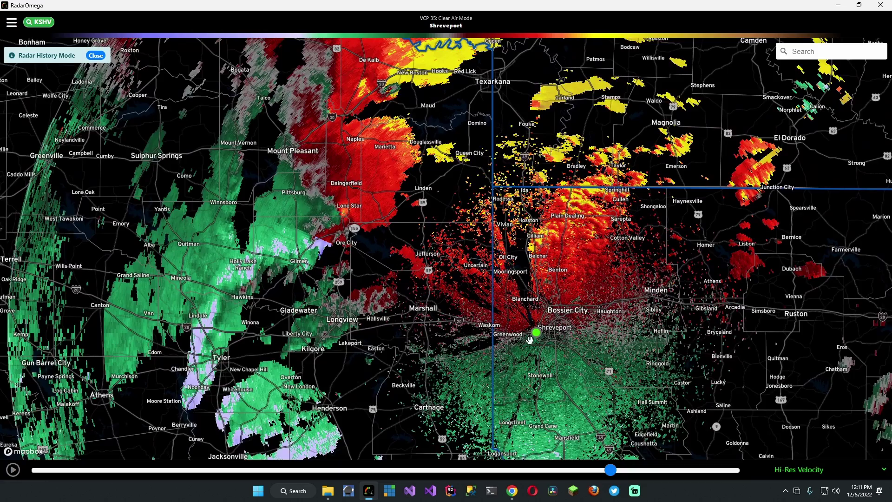
left_click_drag(574, 331, 573, 390)
left_click_drag(450, 157, 464, 284)
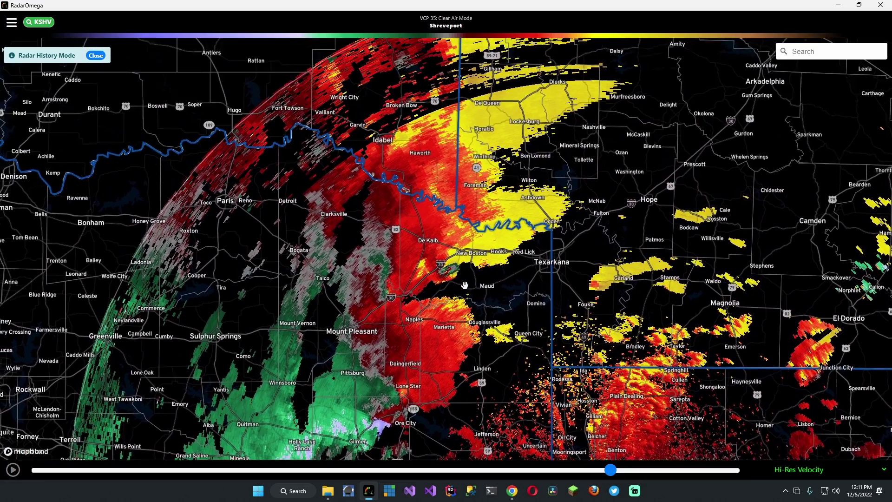
scroll(465, 285, "up", 5)
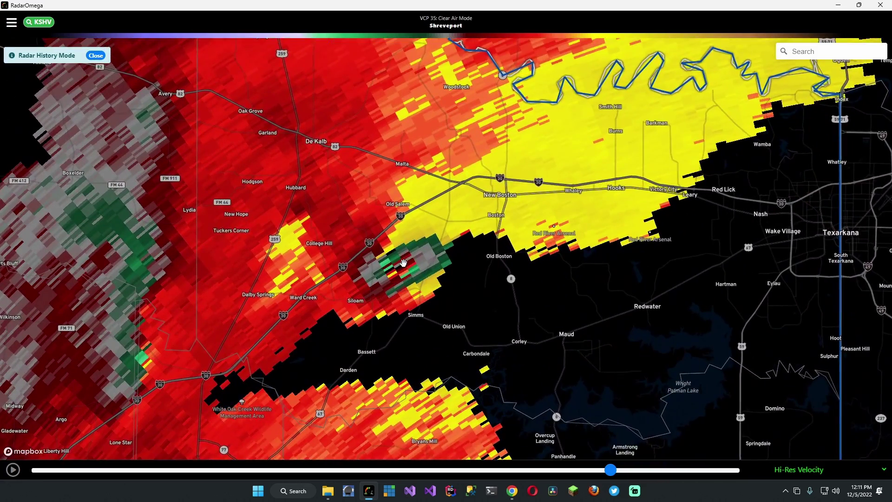
left_click_drag(402, 263, 449, 202)
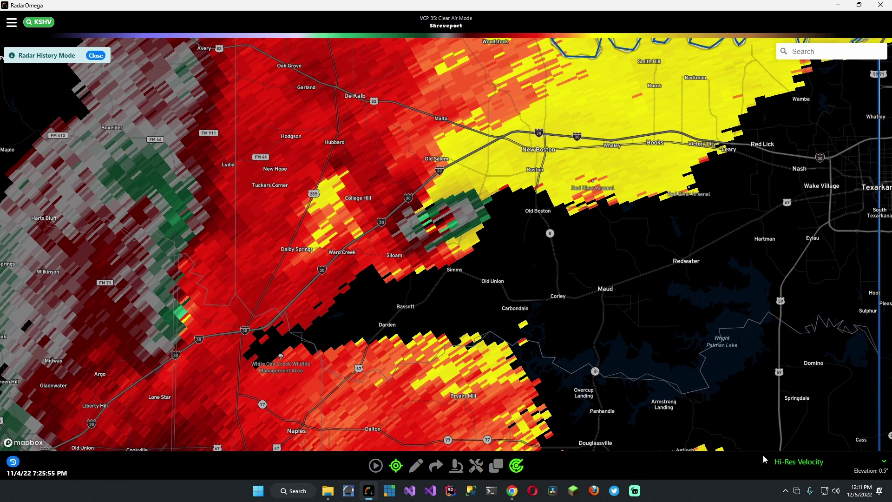
Step: Switch the radar product to Hi-Res Correlation Coefficient and open its history timeline for the area between Mount Pleasant and Texarkana
left_click(797, 466)
scroll(792, 408, "down", 3)
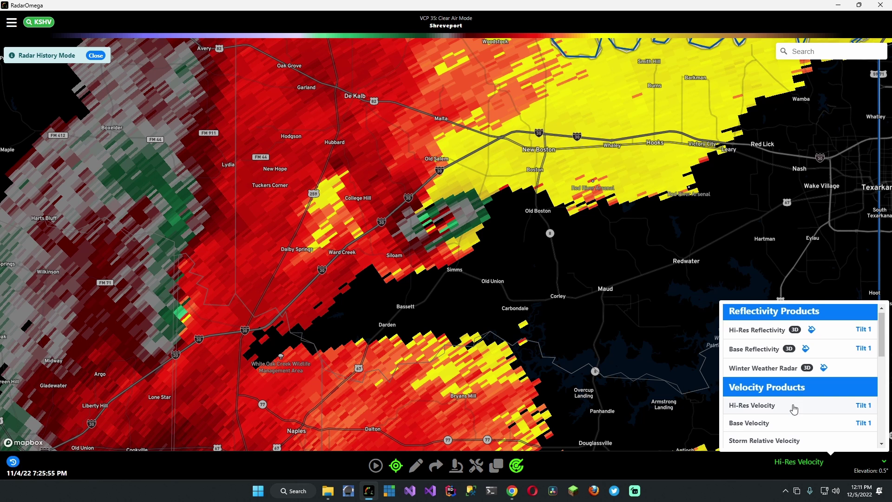
left_click(784, 368)
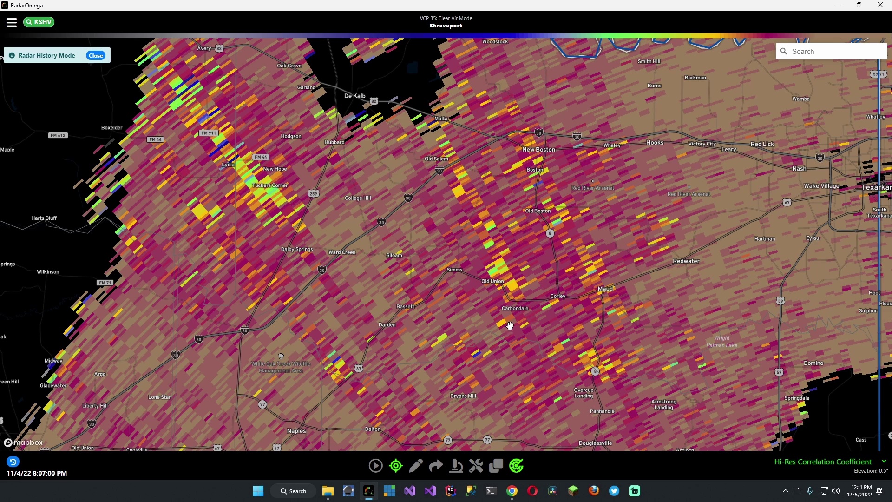
scroll(509, 325, "down", 5)
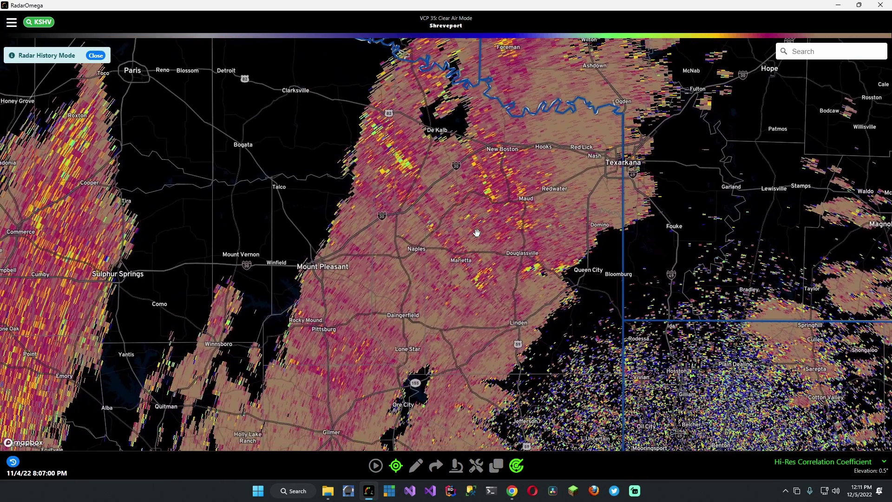
left_click(379, 465)
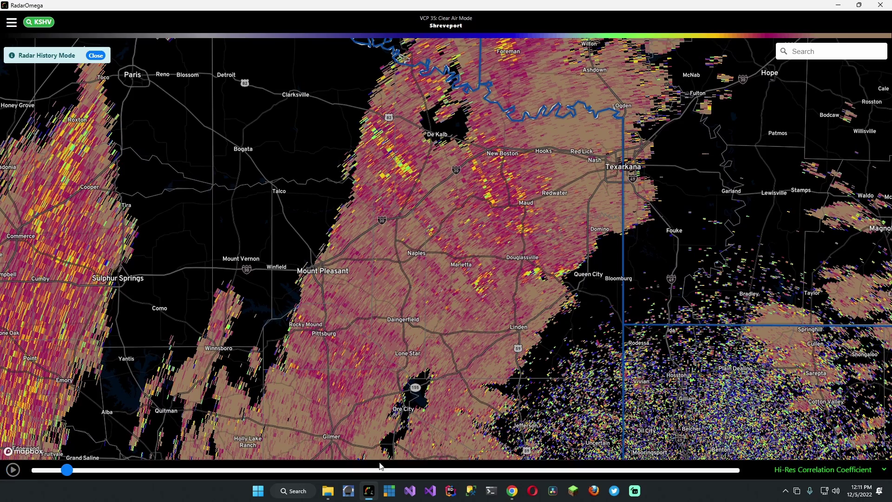
scroll(358, 279, "up", 3)
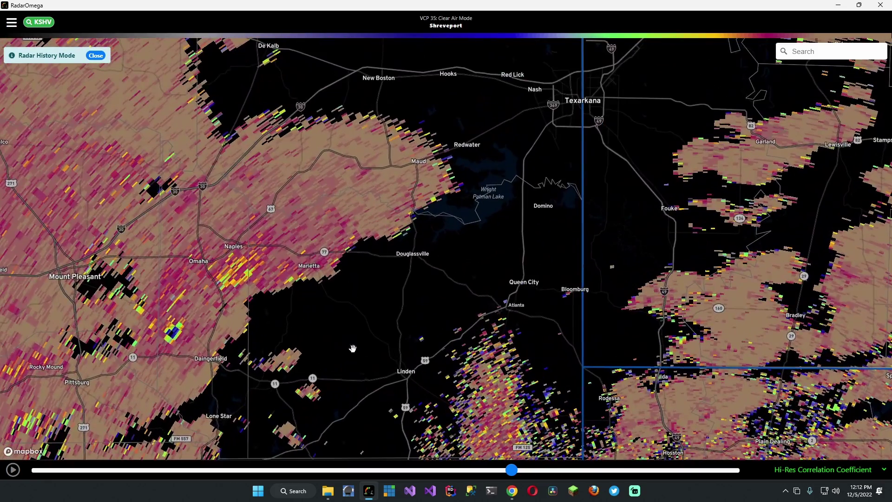
Step: Rewind the correlation coefficient history to 6:42:09 PM, and advance it until a low-correlation spot shows between Pittsburg and Daingerfield
left_click_drag(511, 471, 485, 470)
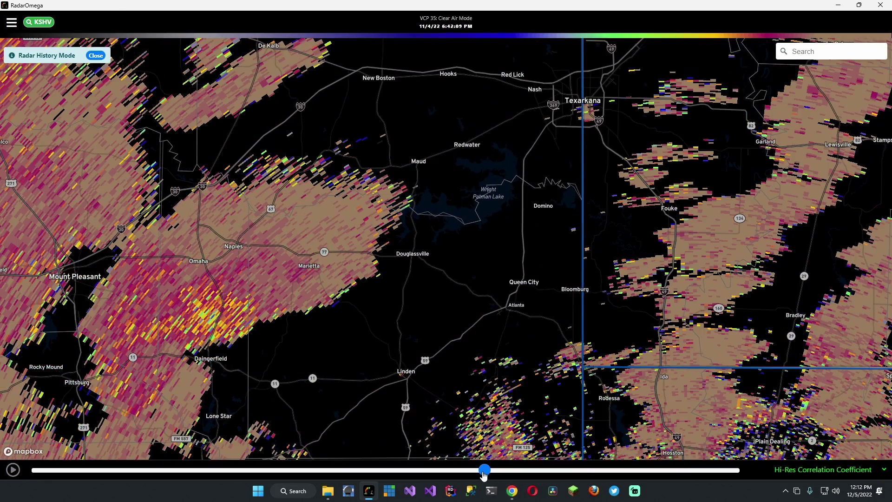
left_click_drag(308, 411, 339, 364)
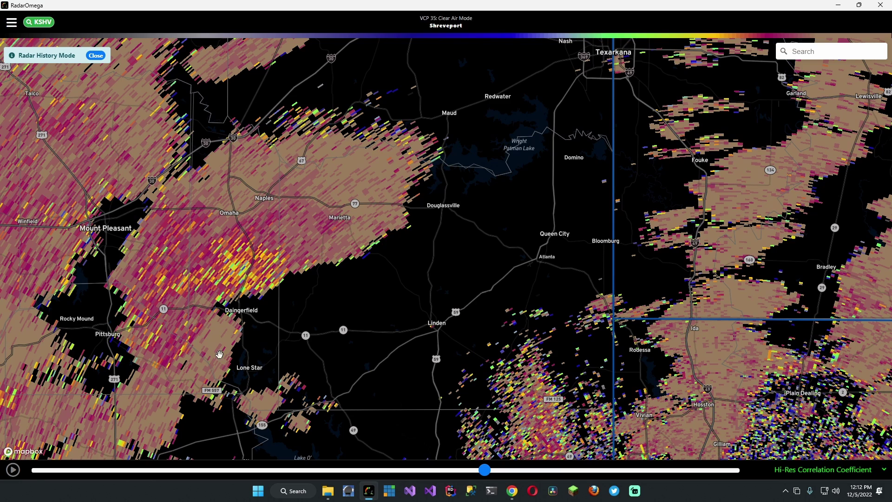
left_click_drag(484, 470, 503, 473)
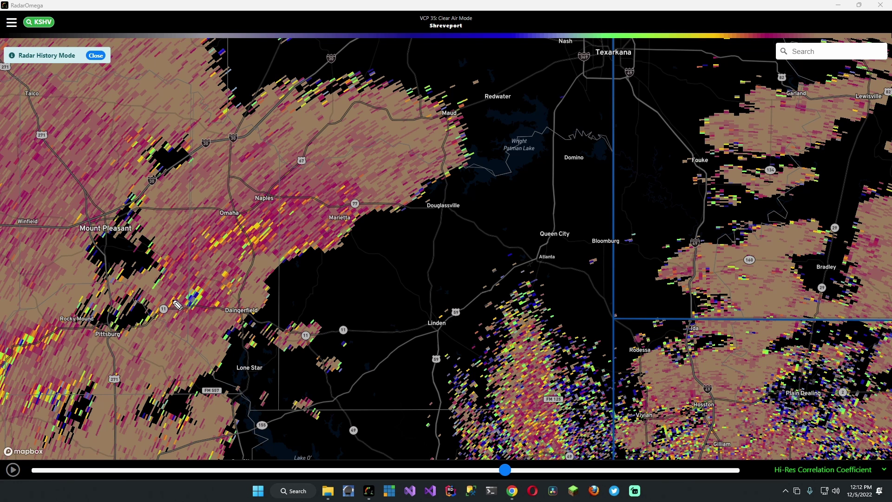
Step: Circle the low-correlation spot west of Daingerfield, outline the storm areas around Omaha, Naples and Marietta, and clear the drawings
mouse_move(199, 282)
left_mouse_down()
mouse_move(174, 293)
mouse_move(177, 313)
mouse_move(194, 313)
mouse_move(207, 297)
mouse_move(198, 282)
left_mouse_up()
left_click_drag(505, 470, 529, 470)
left_click_drag(536, 471, 504, 457)
mouse_move(367, 87)
left_mouse_down()
mouse_move(312, 93)
mouse_move(252, 112)
mouse_move(160, 180)
mouse_move(142, 235)
mouse_move(163, 259)
mouse_move(252, 265)
mouse_move(355, 234)
mouse_move(419, 179)
mouse_move(429, 121)
mouse_move(380, 100)
mouse_move(311, 93)
left_mouse_up()
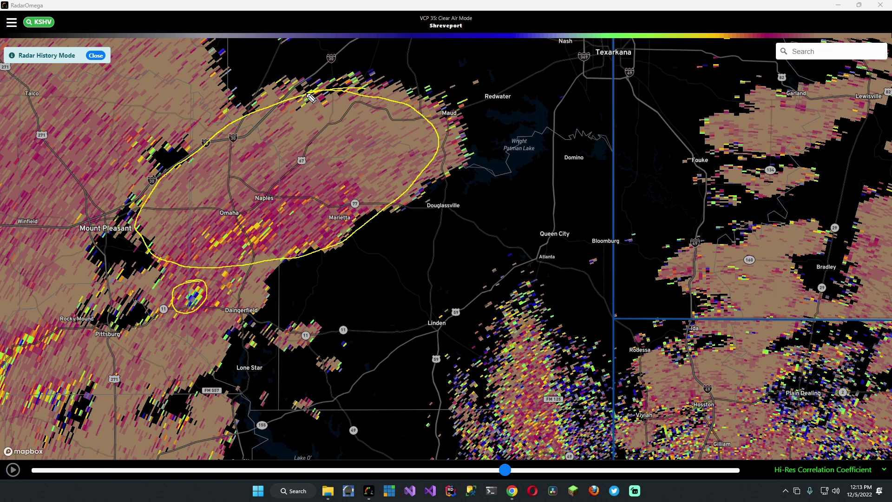
mouse_move(302, 176)
left_mouse_down()
mouse_move(204, 201)
mouse_move(166, 246)
mouse_move(195, 260)
mouse_move(293, 254)
mouse_move(358, 214)
mouse_move(347, 183)
mouse_move(269, 182)
left_mouse_up()
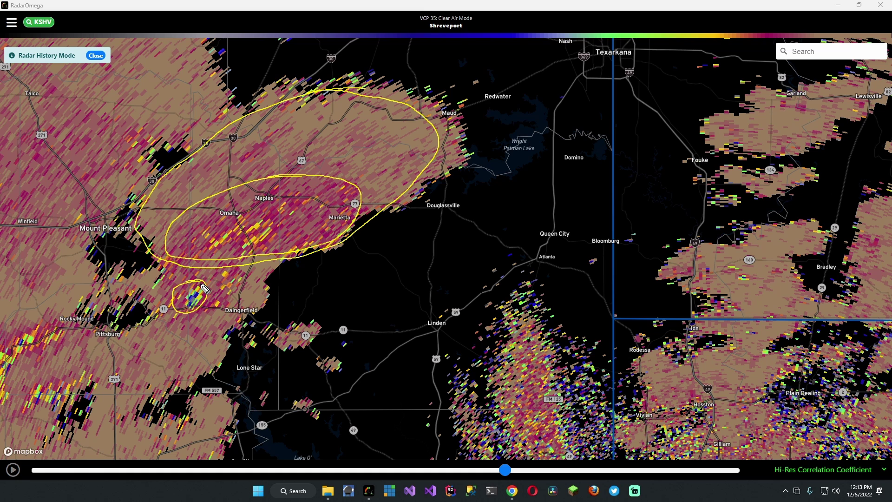
mouse_move(203, 290)
left_mouse_down()
mouse_move(180, 308)
mouse_move(204, 312)
mouse_move(218, 292)
mouse_move(196, 287)
mouse_move(177, 309)
mouse_move(201, 313)
mouse_move(206, 283)
mouse_move(181, 292)
mouse_move(180, 313)
mouse_move(212, 290)
mouse_move(185, 289)
mouse_move(210, 302)
left_mouse_up()
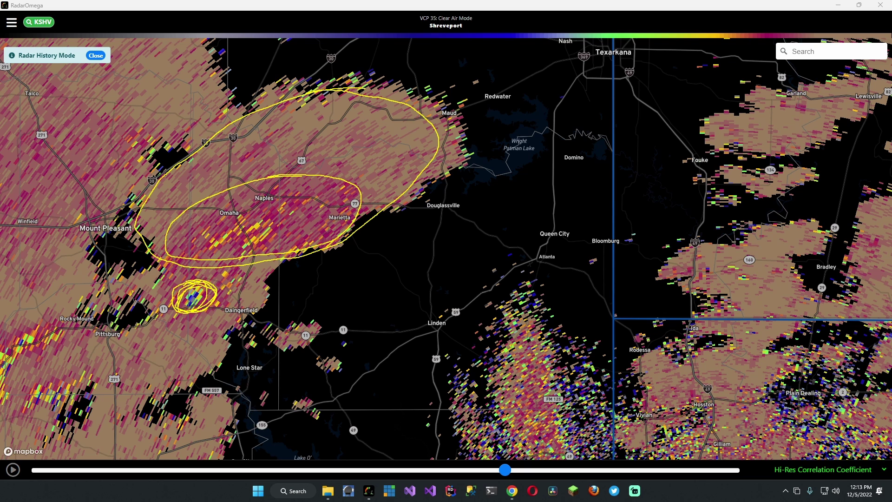
key("Escape")
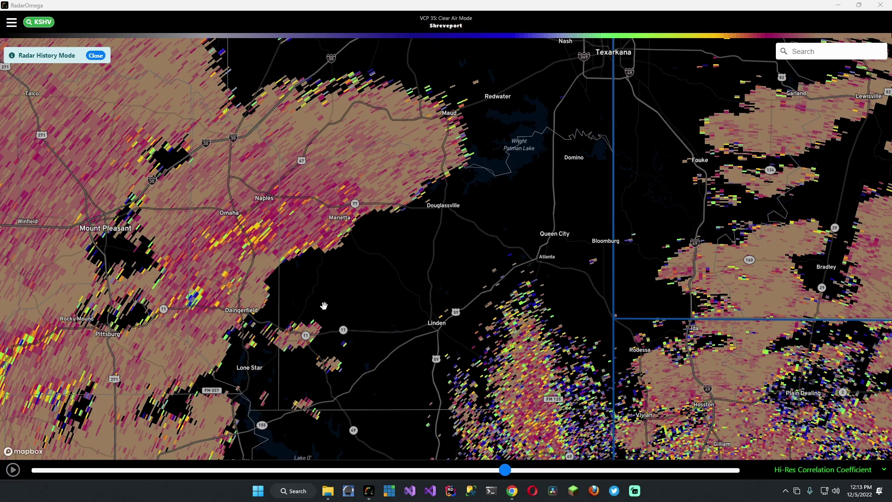
Step: Advance the correlation coefficient history to 7:12:04 PM, and rewind it until the low-correlation spot is just south of Naples
left_click(510, 471)
left_click_drag(514, 473, 560, 449)
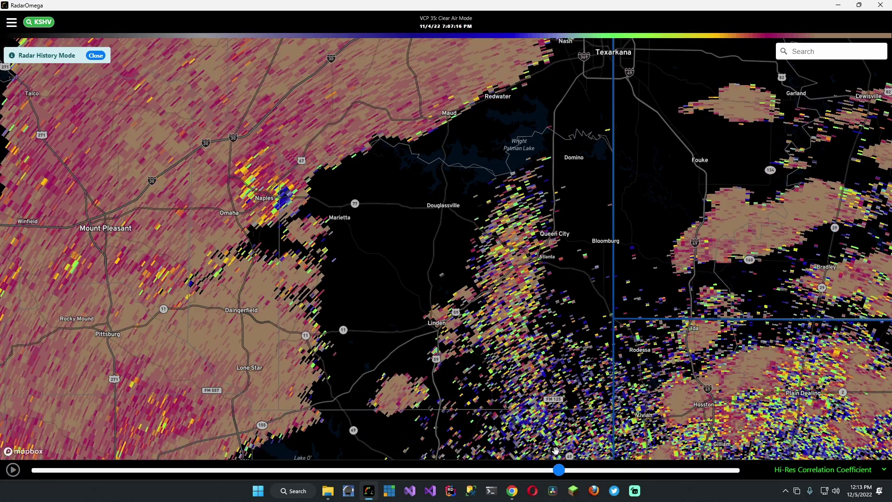
mouse_move(556, 451)
left_mouse_down()
mouse_move(504, 461)
mouse_move(567, 443)
left_mouse_up()
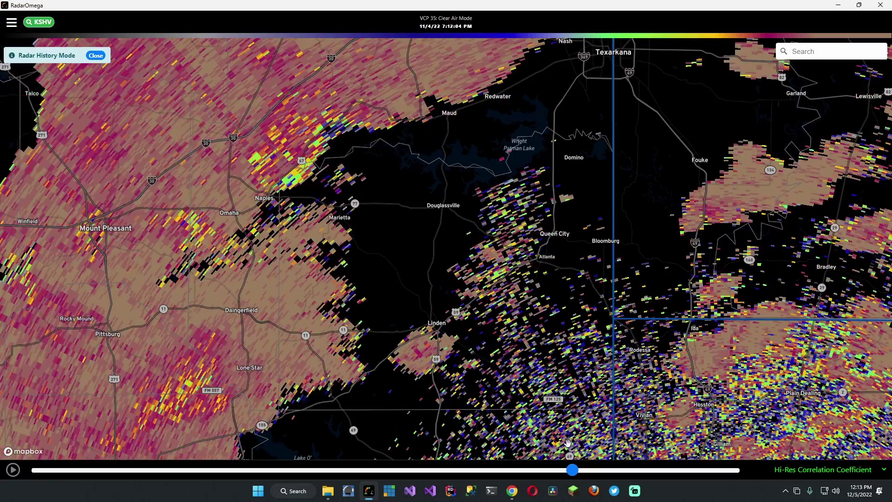
left_click_drag(576, 474, 545, 445)
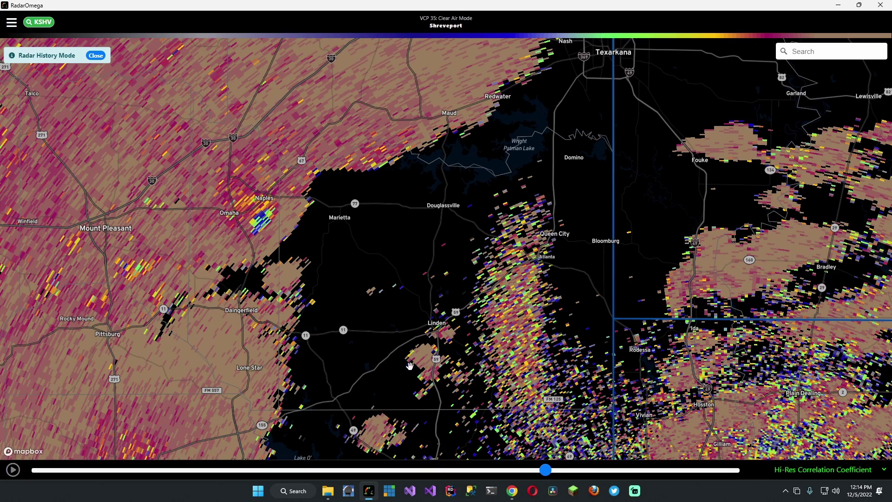
Step: Switch to Chrome's November 4, 2022 tornado survey map and examine the damage track from Cason to Dalton near Naples
left_click(512, 491)
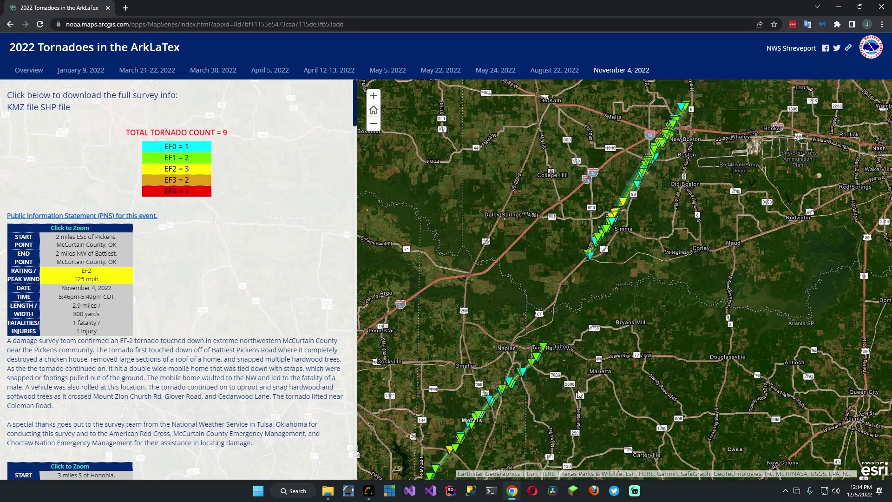
left_click_drag(578, 393, 585, 295)
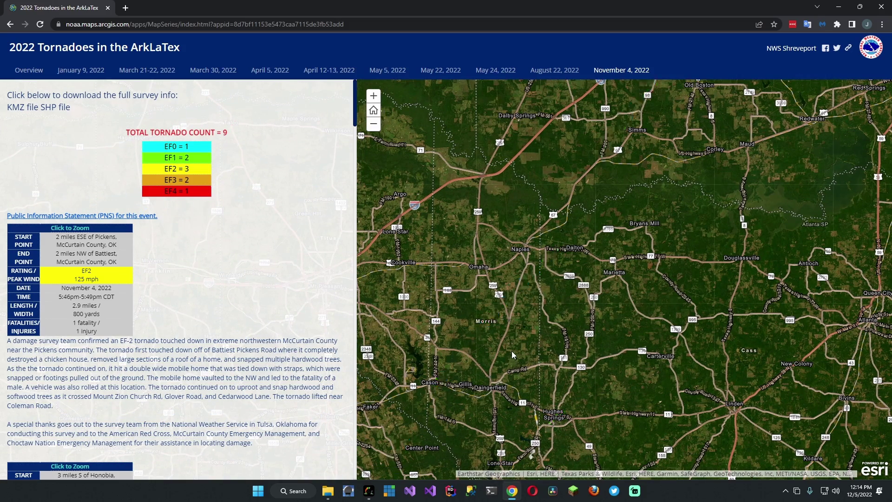
scroll(512, 350, "up", 2)
left_click_drag(524, 378, 615, 301)
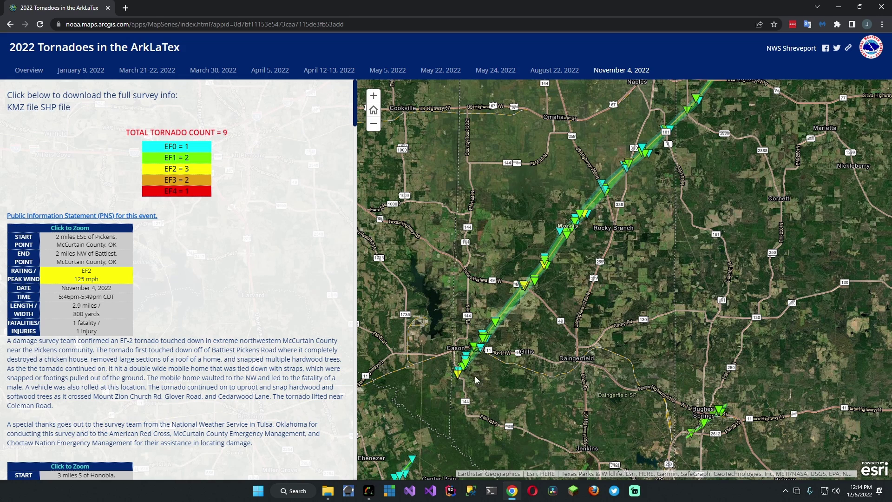
scroll(468, 357, "up", 3)
scroll(473, 361, "down", 2)
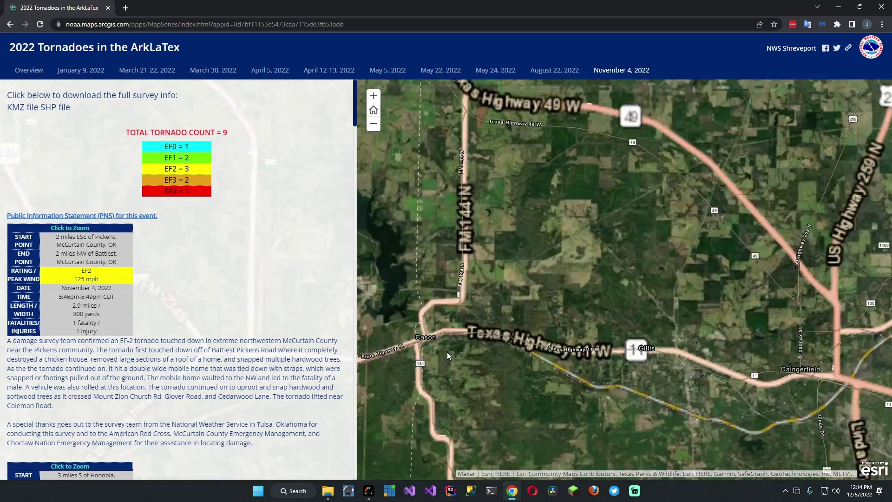
scroll(499, 325, "down", 2)
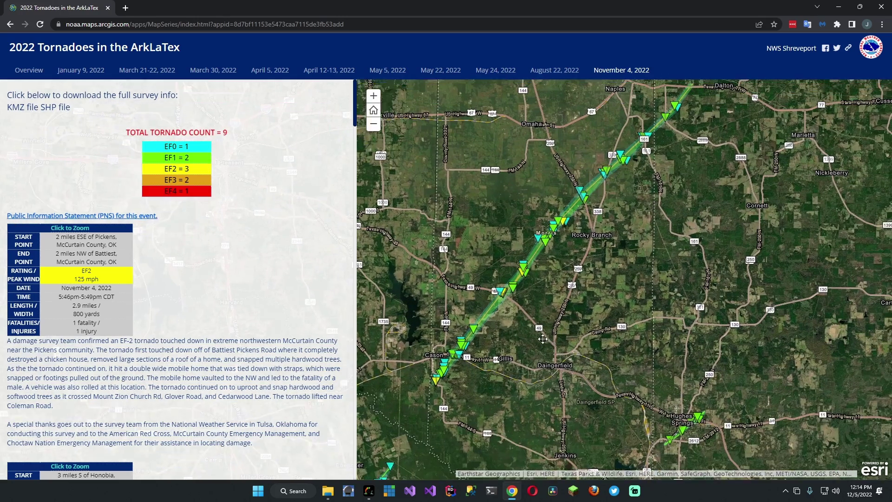
left_click_drag(542, 339, 494, 416)
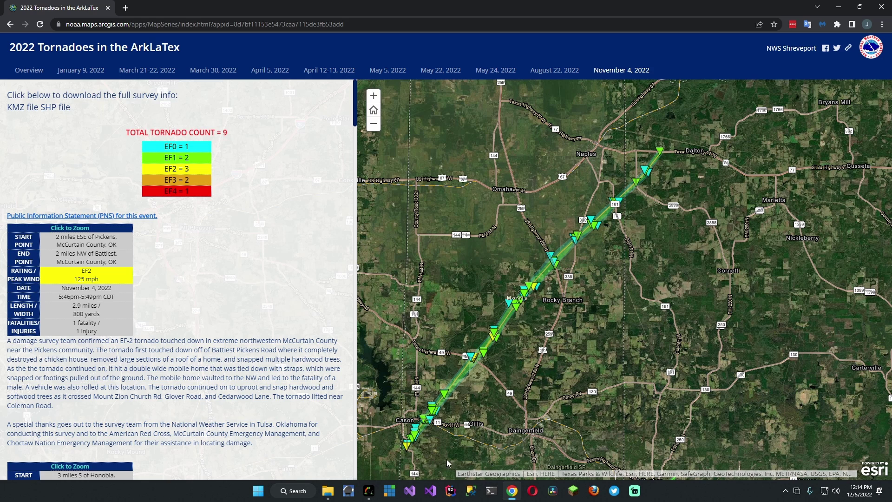
Step: Return to RadarOmega, advance the history to 7:14:04 PM, and circle the low-correlation area southwest of New Boston
left_click(368, 490)
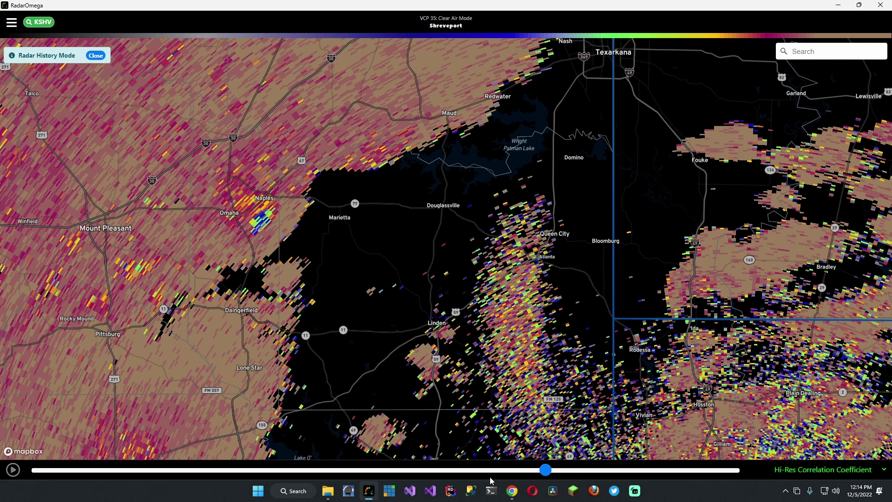
left_click_drag(546, 472, 577, 424)
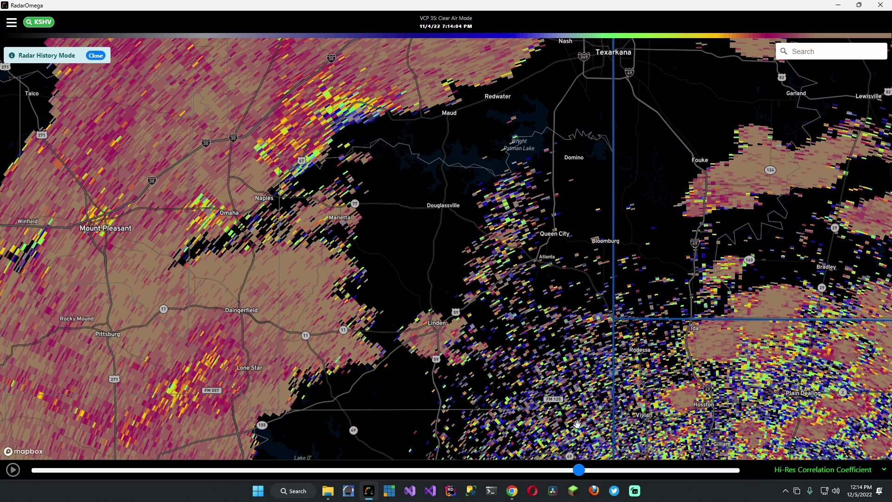
left_click_drag(437, 152, 289, 304)
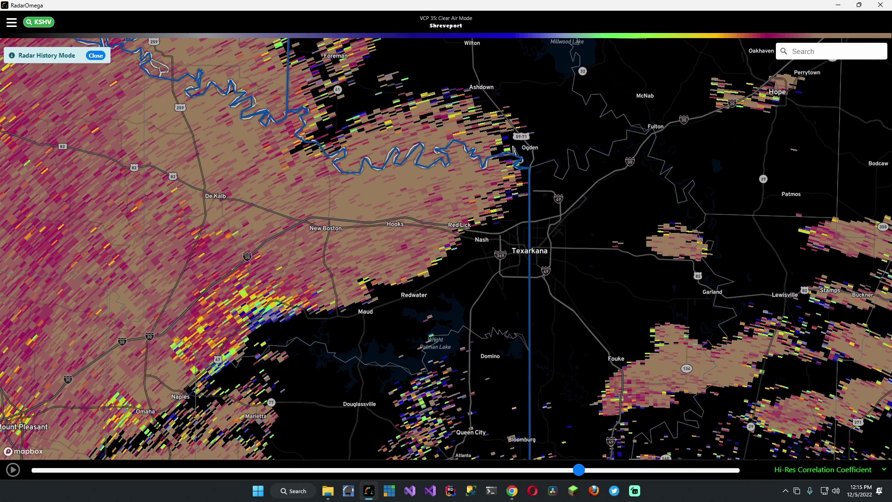
mouse_move(282, 288)
left_mouse_down()
mouse_move(237, 290)
mouse_move(201, 327)
mouse_move(255, 336)
mouse_move(308, 318)
mouse_move(280, 293)
mouse_move(218, 297)
left_mouse_up()
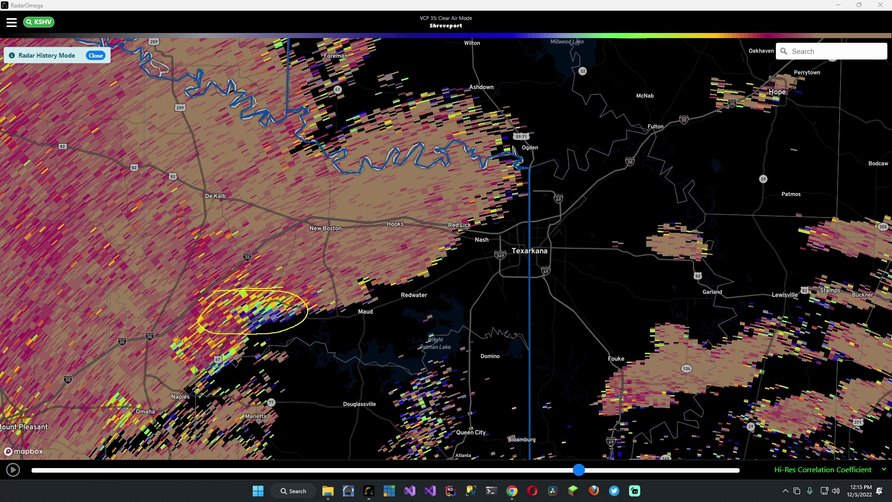
Step: Replay the history from Naples toward New Boston, replace the old drawing with a circle around the new low-correlation spot, and advance further
left_click_drag(580, 471, 558, 472)
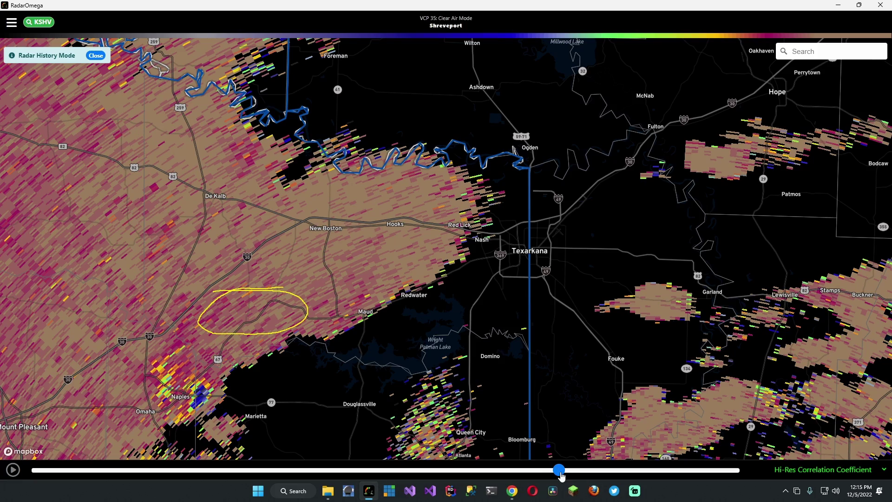
left_click_drag(558, 470, 605, 466)
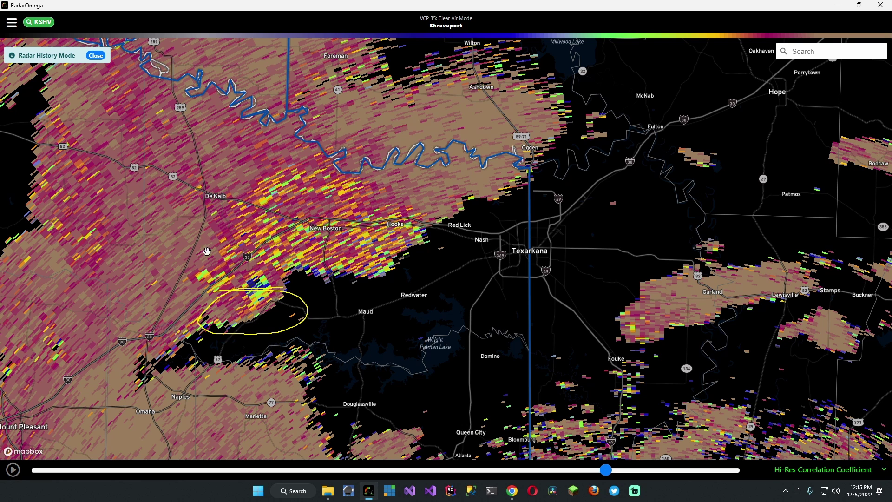
key("Escape")
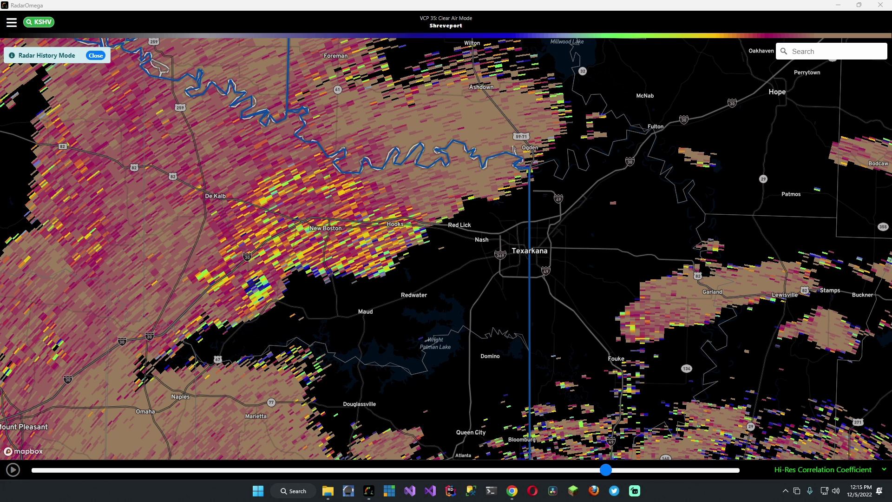
mouse_move(270, 274)
left_mouse_down()
mouse_move(238, 280)
mouse_move(254, 309)
mouse_move(262, 269)
left_mouse_up()
left_click_drag(606, 470, 629, 437)
Step: Switch to Chrome's November 4, 2022 tornado survey map and examine the damage track from Darden to New Boston
left_click(513, 491)
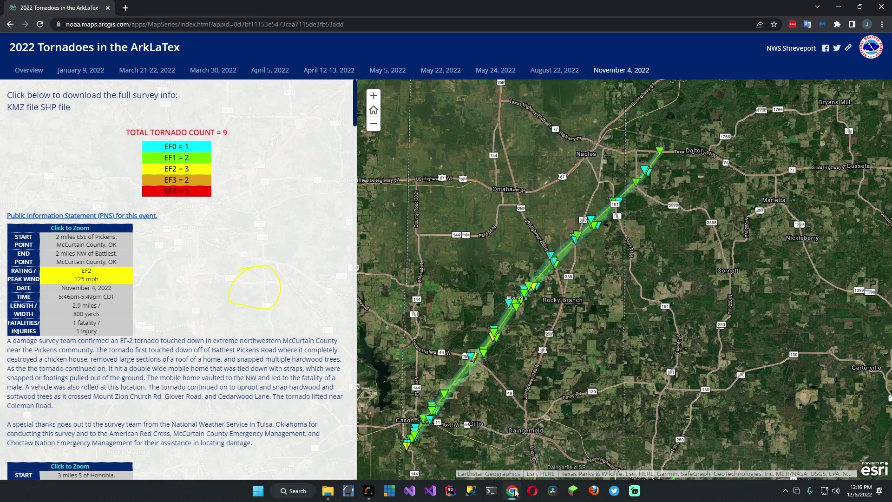
scroll(713, 203, "down", 3)
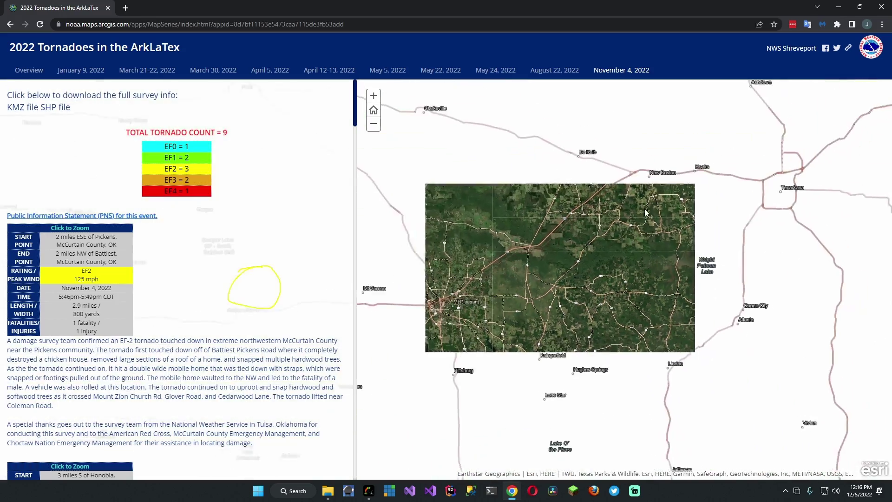
scroll(565, 310, "up", 2)
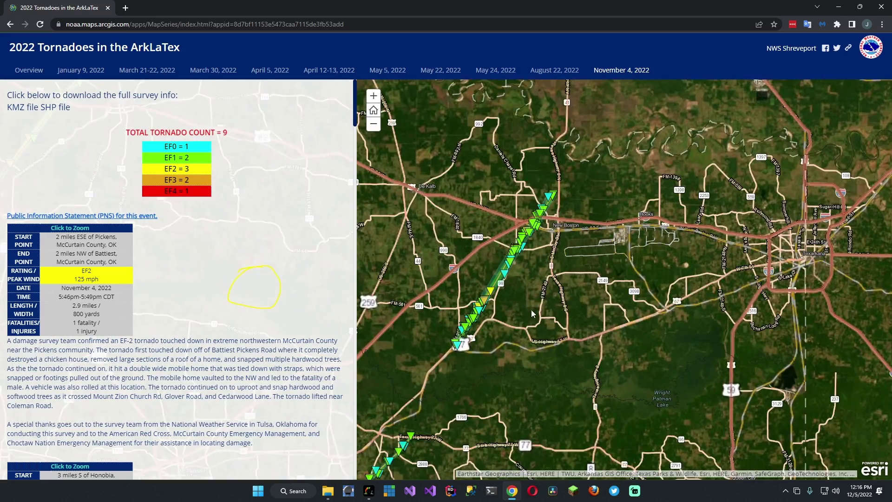
left_click_drag(532, 314, 548, 318)
scroll(488, 346, "up", 2)
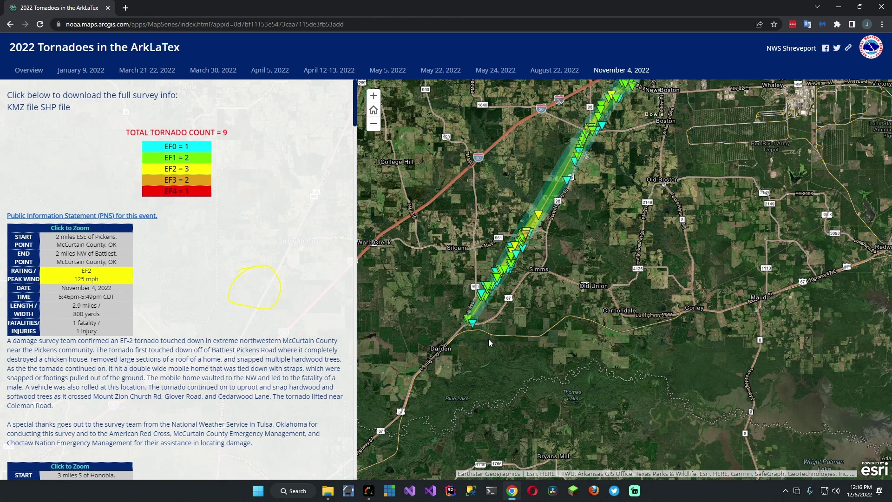
Step: Return to RadarOmega and rewind the correlation coefficient history until the low-correlation spot is near Bassett, southwest of New Boston
left_click(369, 491)
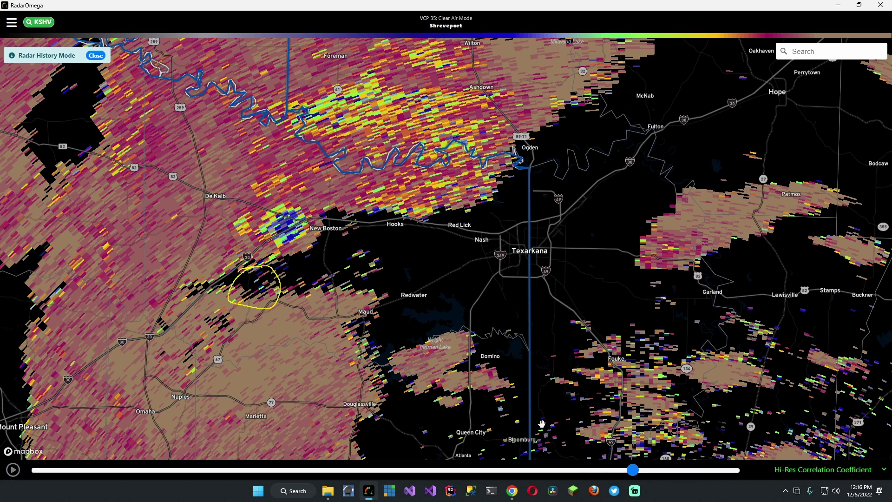
mouse_move(424, 412)
left_mouse_down()
mouse_move(471, 431)
mouse_move(450, 282)
left_mouse_up()
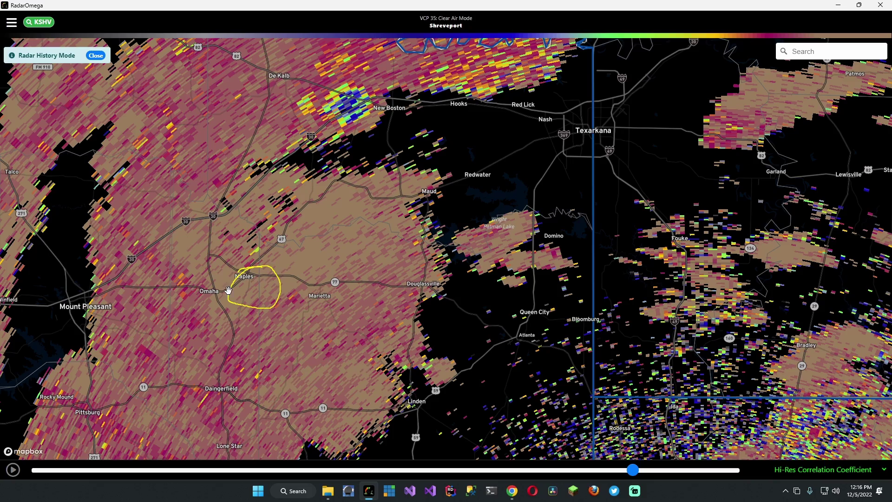
left_click_drag(632, 470, 630, 396)
left_click_drag(423, 178, 320, 331)
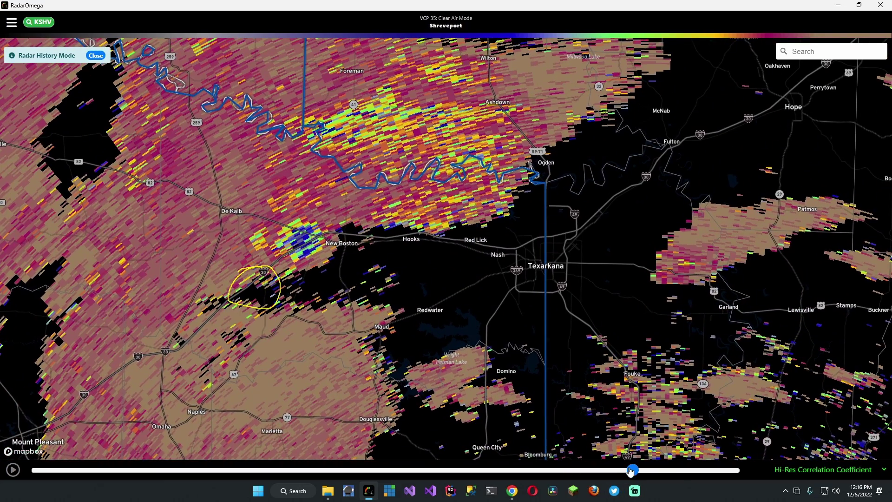
left_click_drag(630, 470, 600, 468)
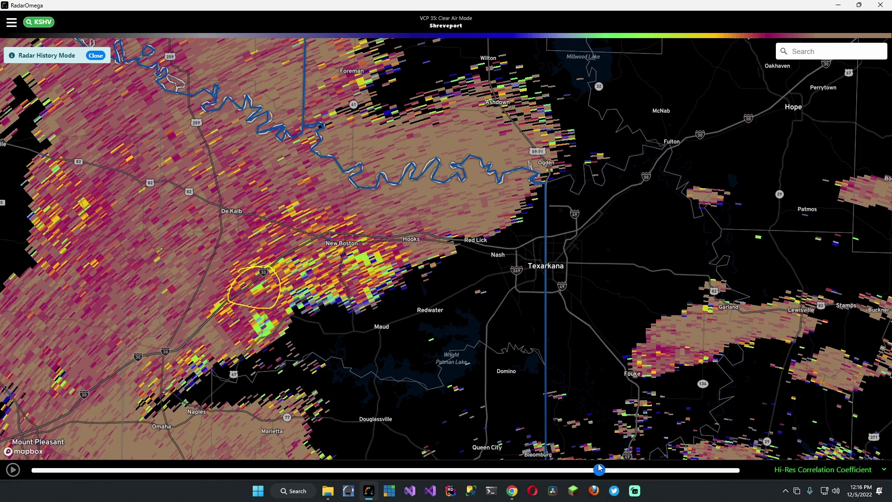
scroll(339, 388, "up", 5)
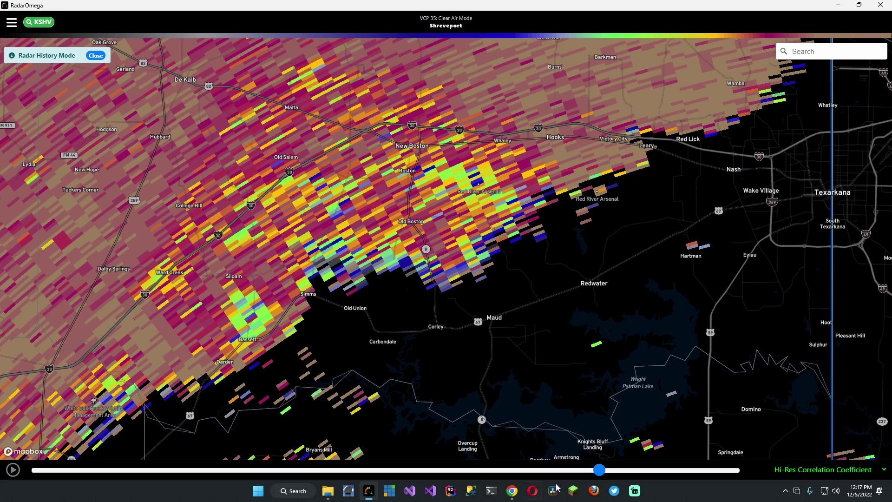
Step: Advance the history to 7:41:52 PM to follow the low-correlation area past New Boston, and rewind it to southwest of the town
left_click_drag(600, 470, 638, 470)
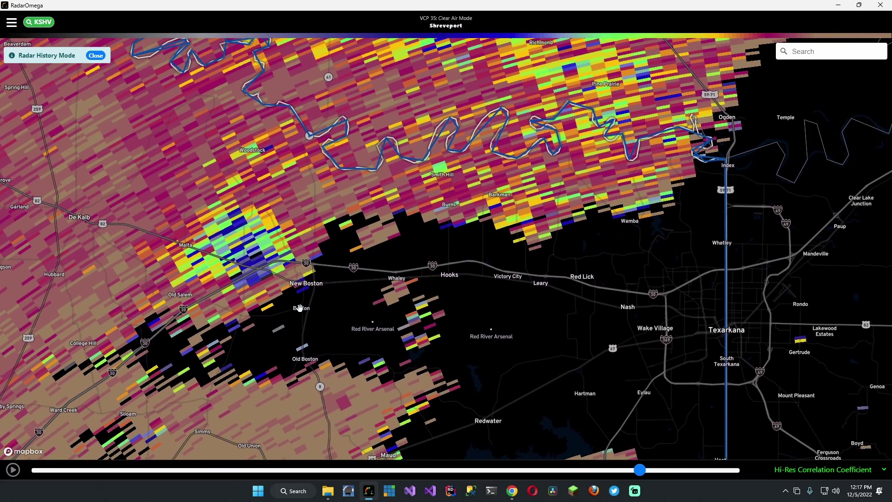
left_click(653, 470)
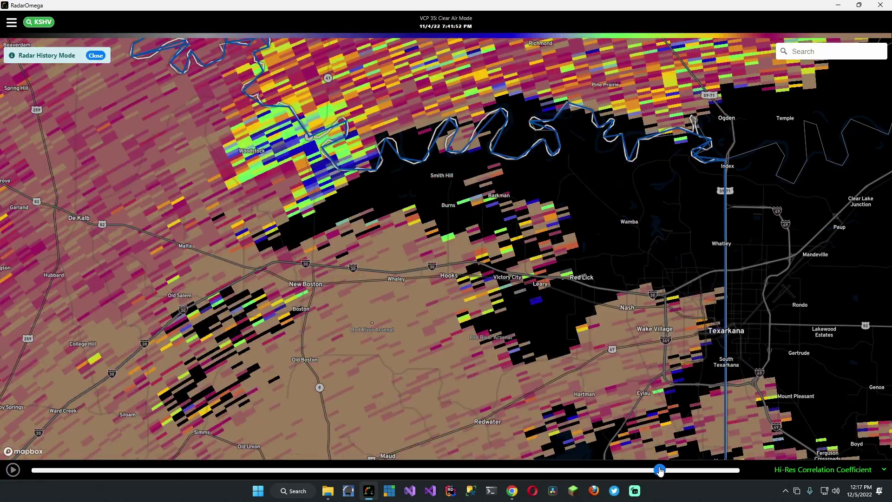
left_click_drag(635, 471, 612, 470)
left_click_drag(109, 395, 242, 263)
scroll(348, 246, "down", 5)
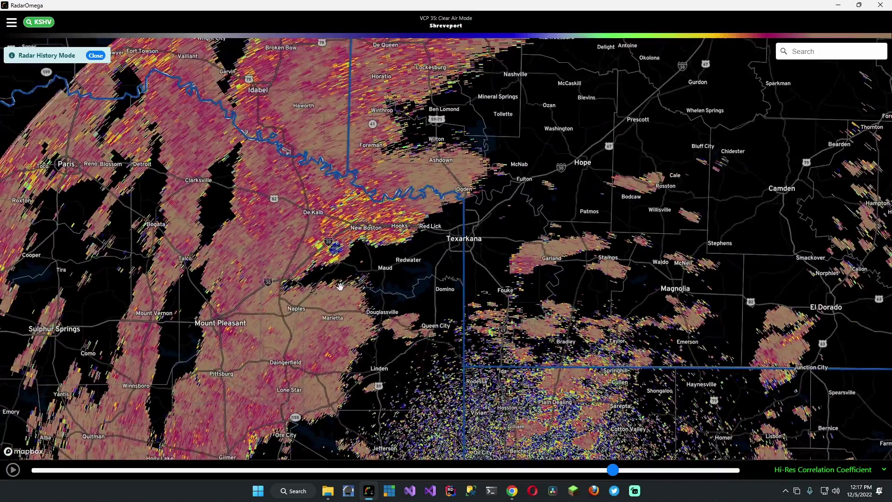
Step: Change the radar product to Hi-Res Reflectivity and set the history to 5:56:21 PM, with northeast Texas in view
left_click_drag(340, 286, 352, 255)
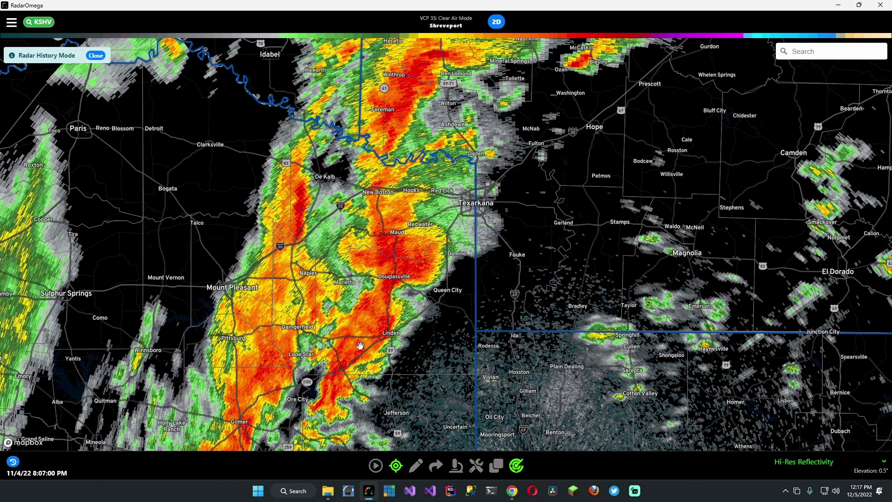
left_click_drag(360, 345, 377, 287)
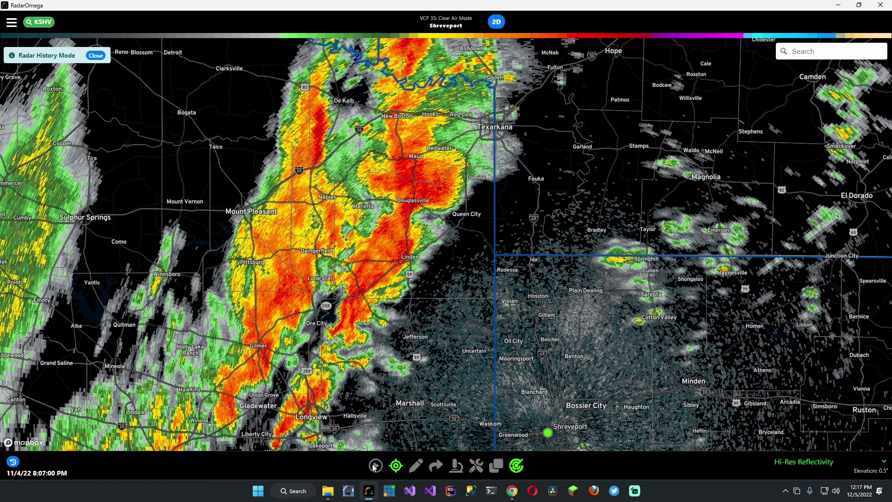
left_click(375, 465)
left_click_drag(397, 363, 366, 276)
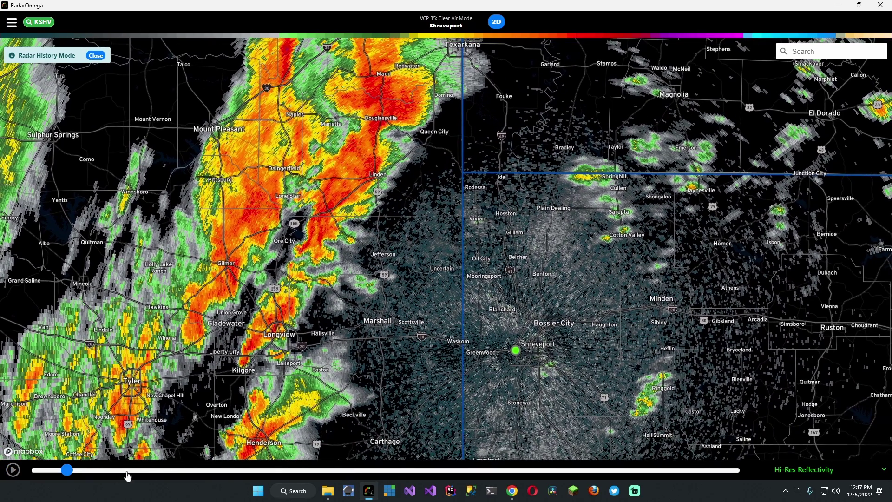
left_click_drag(68, 471, 396, 471)
left_click_drag(403, 436, 343, 386)
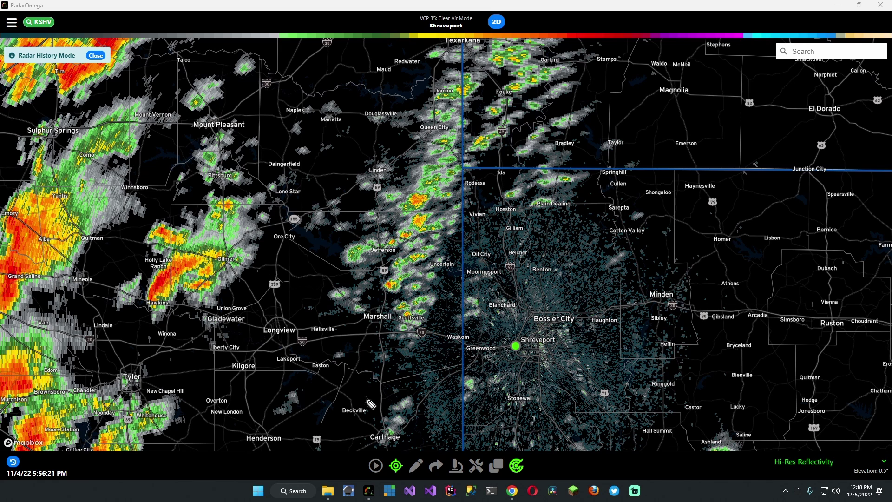
Step: Circle the map tools control, and draw a storm track from Hawkins to near Naples with impact times calculated at 45 MPH
mouse_move(480, 440)
left_mouse_down()
mouse_move(469, 479)
mouse_move(485, 457)
mouse_move(476, 441)
left_mouse_up()
left_click(475, 465)
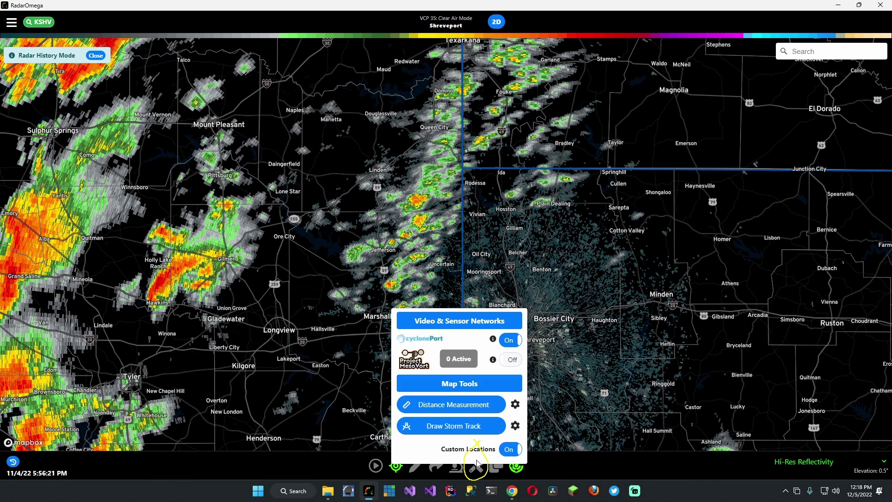
left_click(443, 428)
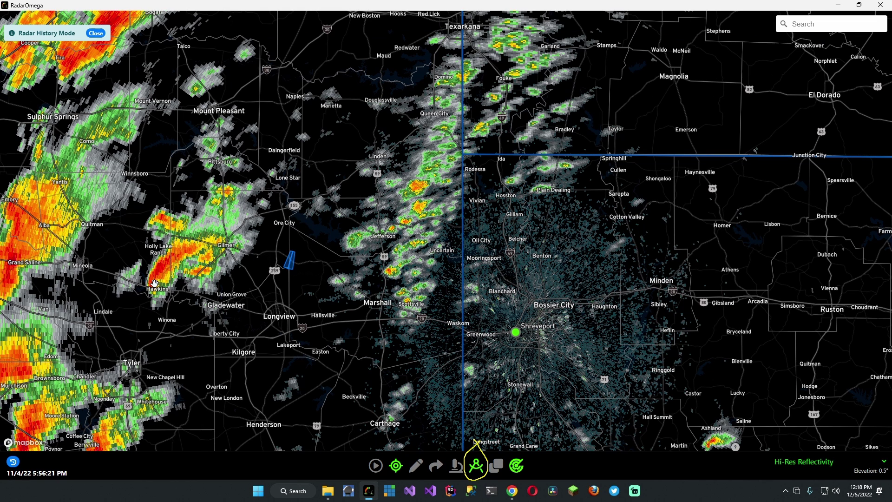
left_click_drag(154, 285, 313, 81)
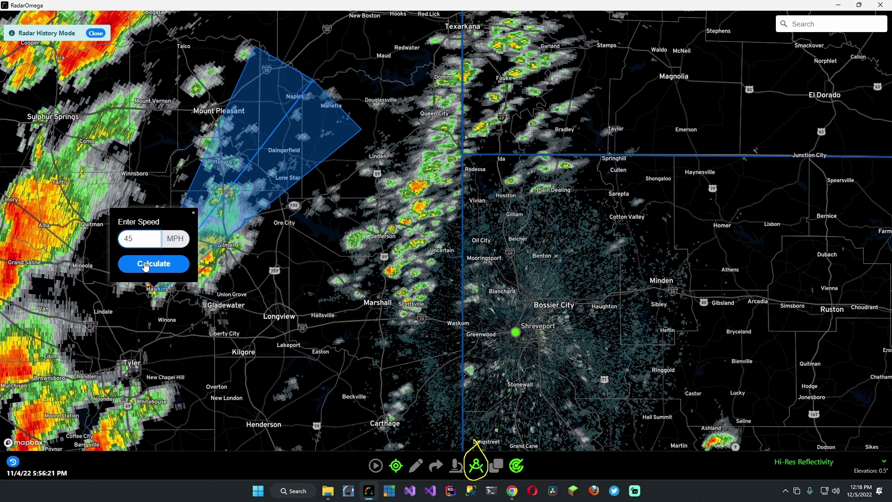
left_click(146, 265)
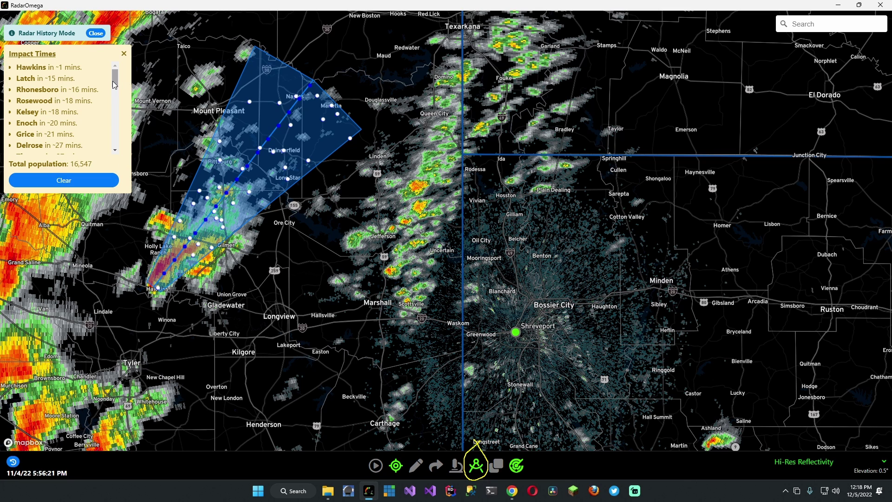
Step: Reposition the Impact Times list and look through the towns along the storm track
mouse_move(115, 190)
left_mouse_down()
mouse_move(117, 246)
mouse_move(118, 206)
left_mouse_up()
scroll(113, 123, "down", 4)
left_click_drag(113, 124, 115, 89)
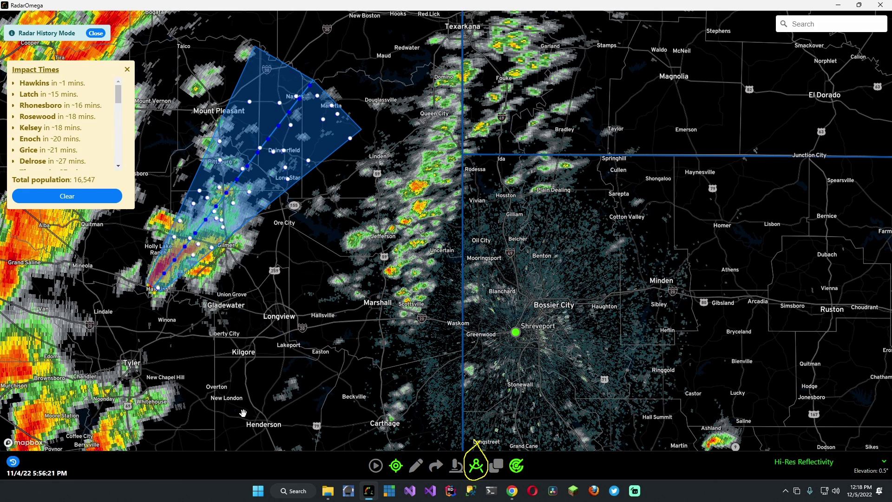
Step: Advance the reflectivity history to 6:08:25 PM and check the arrival-time markers along the storm track's centre line
left_click(374, 468)
left_click_drag(344, 472, 385, 466)
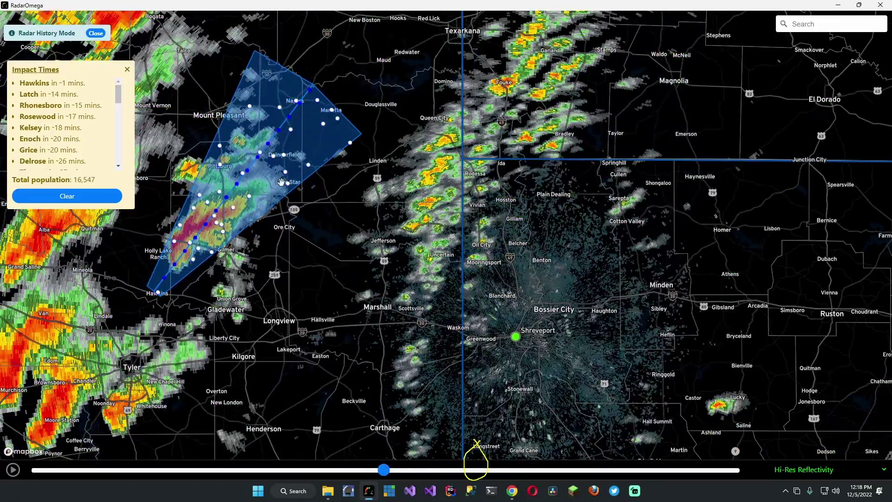
left_click(272, 127)
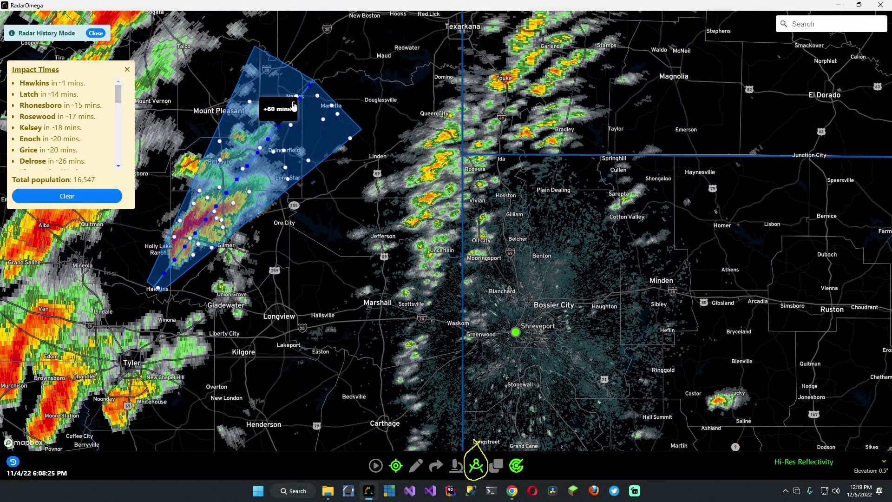
left_click(258, 153)
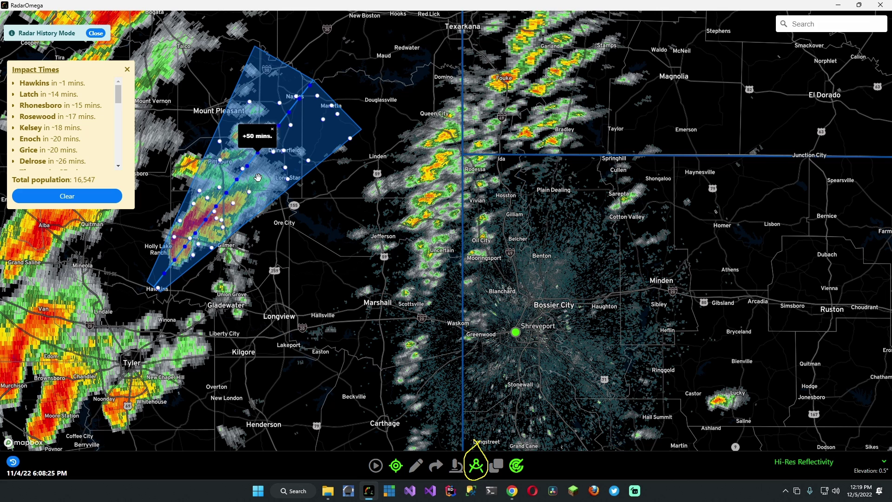
left_click(236, 179)
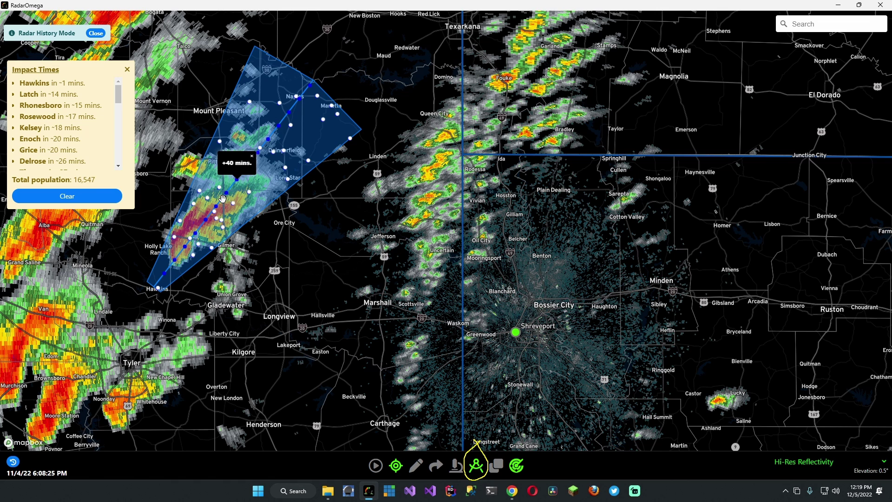
left_click(227, 192)
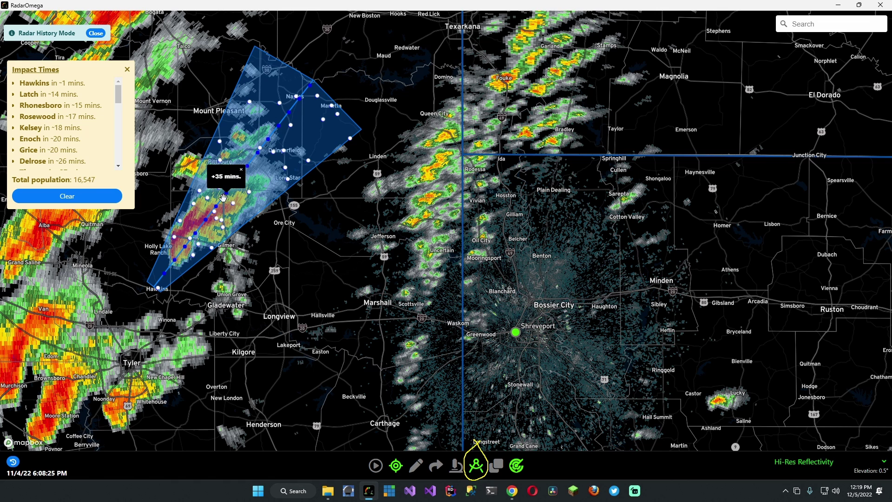
left_click(242, 170)
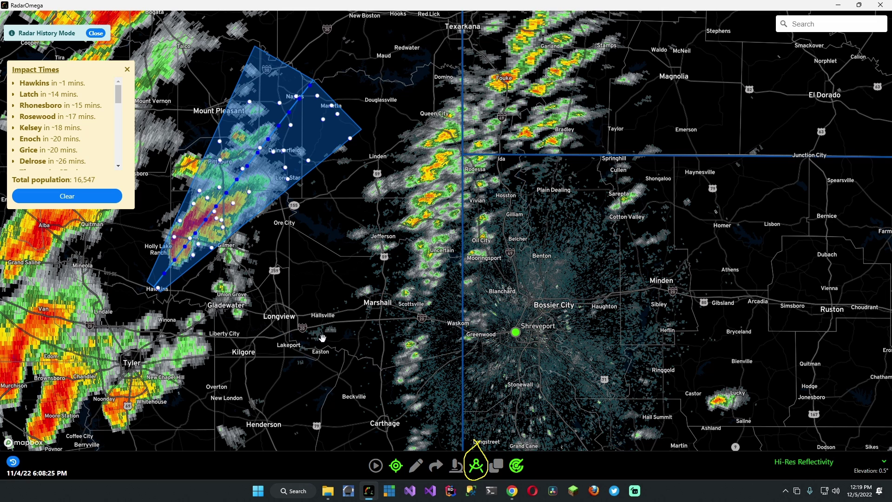
Step: Clear the storm track from the map, discard the new track started near Longview, and exit the storm track tool
left_click(71, 200)
left_click(294, 287)
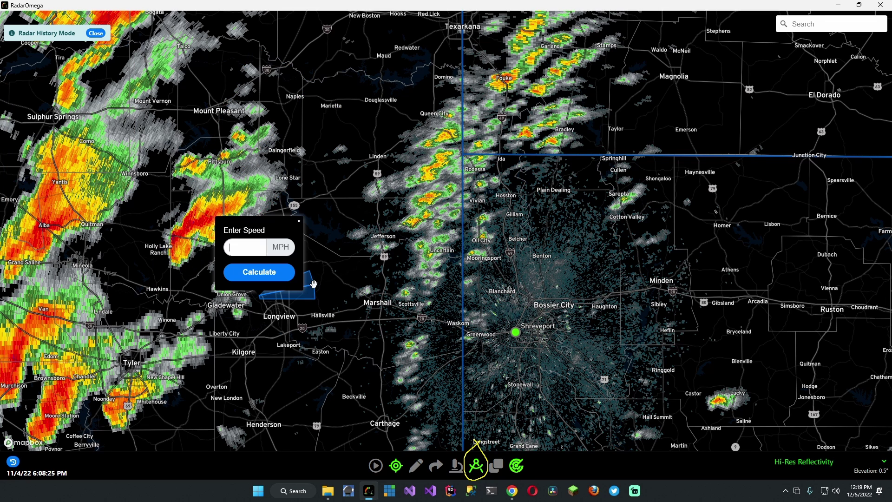
left_click(477, 470)
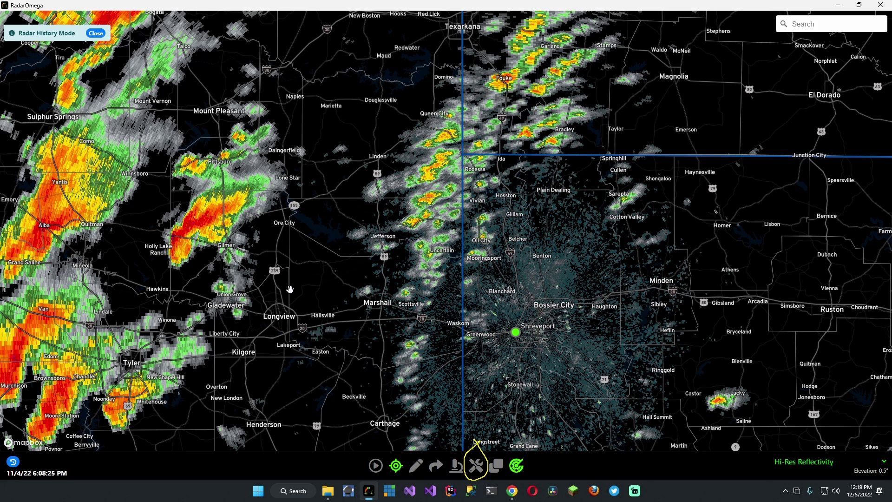